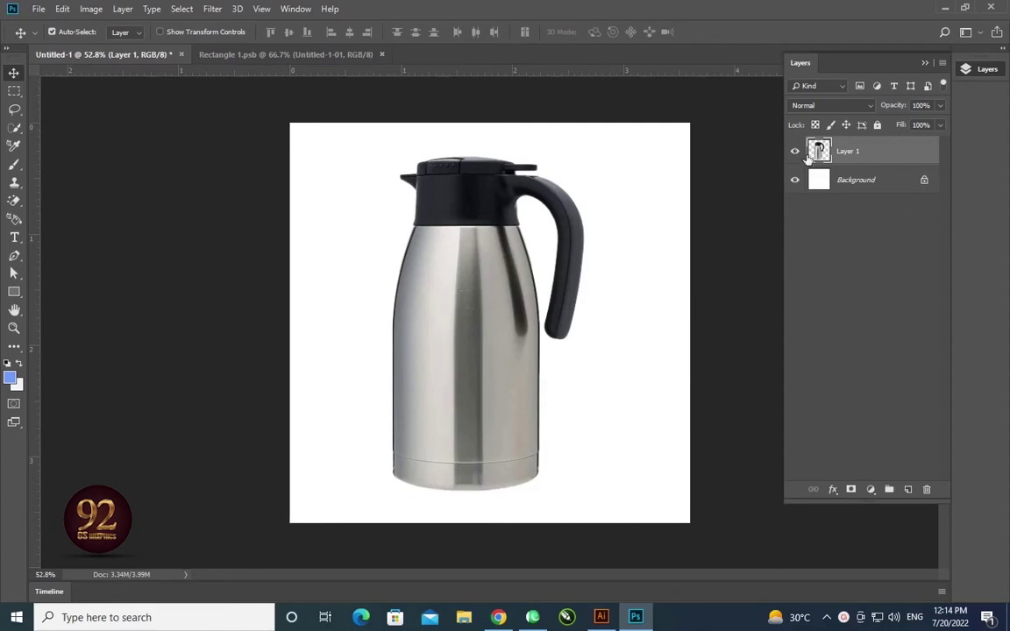
Add a Hue/Saturation adjustment masked to the carafe with Saturation set to -100
{"action": "left_click", "coordinate": [822, 156], "text": "ctrl"}
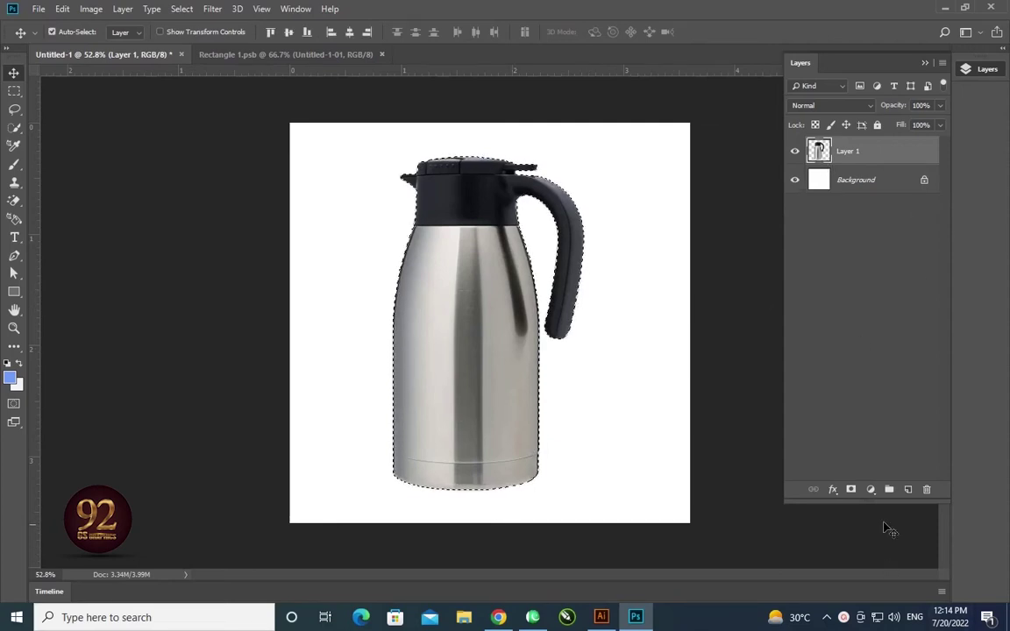
{"action": "left_click", "coordinate": [871, 491]}
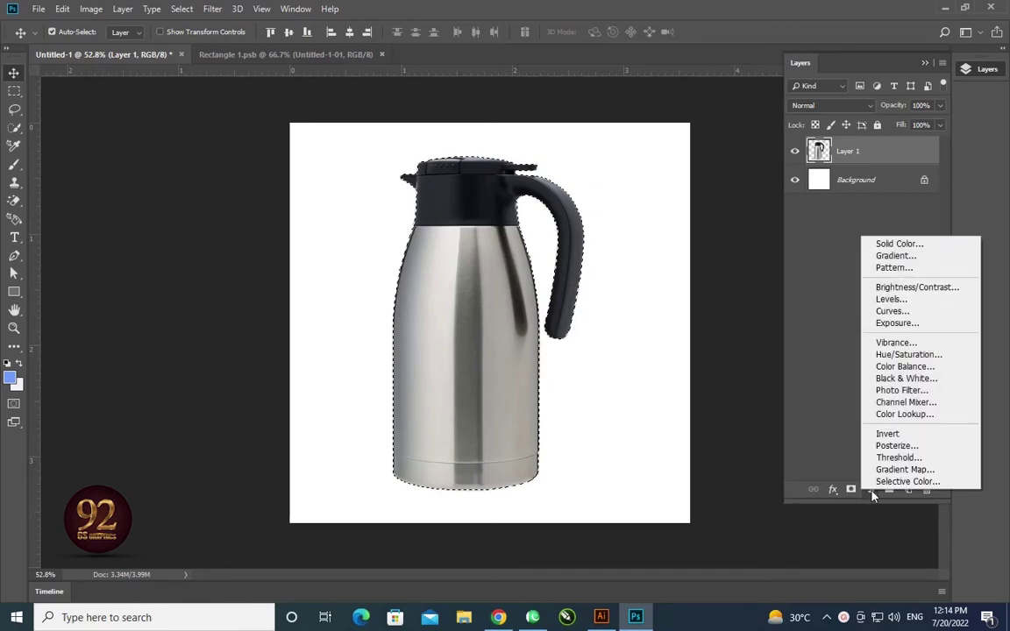
{"action": "left_click", "coordinate": [902, 354]}
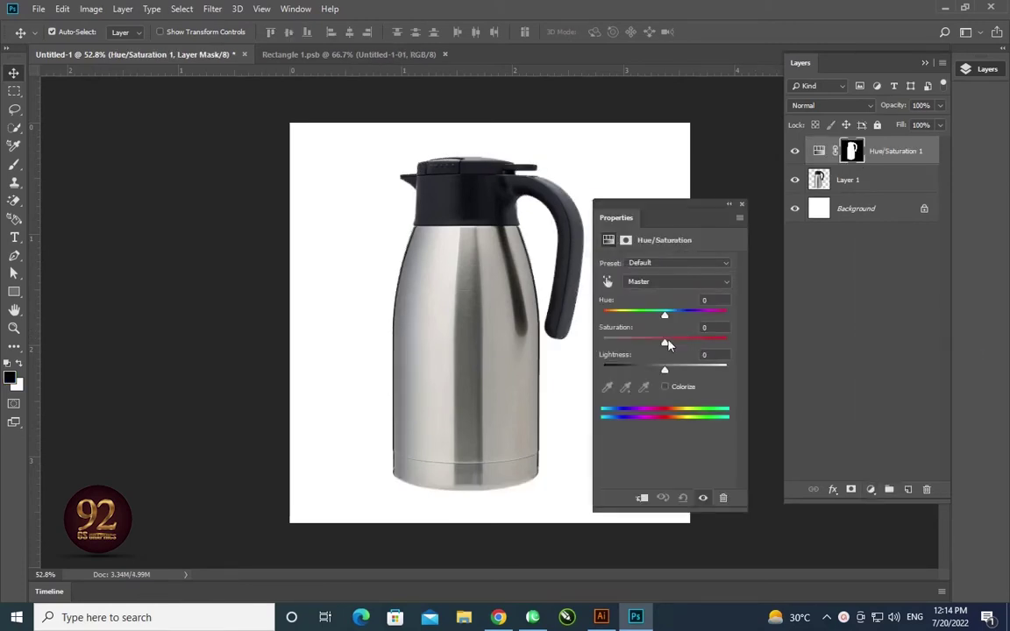
{"action": "left_click_drag", "start_coordinate": [665, 342], "coordinate": [602, 342]}
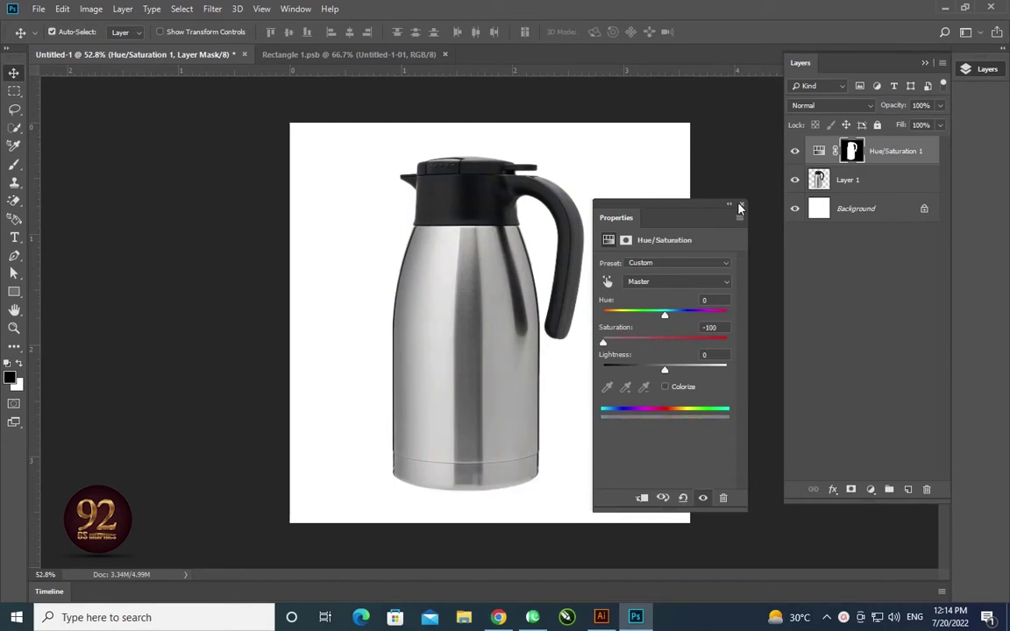
{"action": "left_click", "coordinate": [739, 207]}
Reload the carafe selection and add a default Curves adjustment masked to it
{"action": "left_click", "coordinate": [828, 191], "text": "ctrl"}
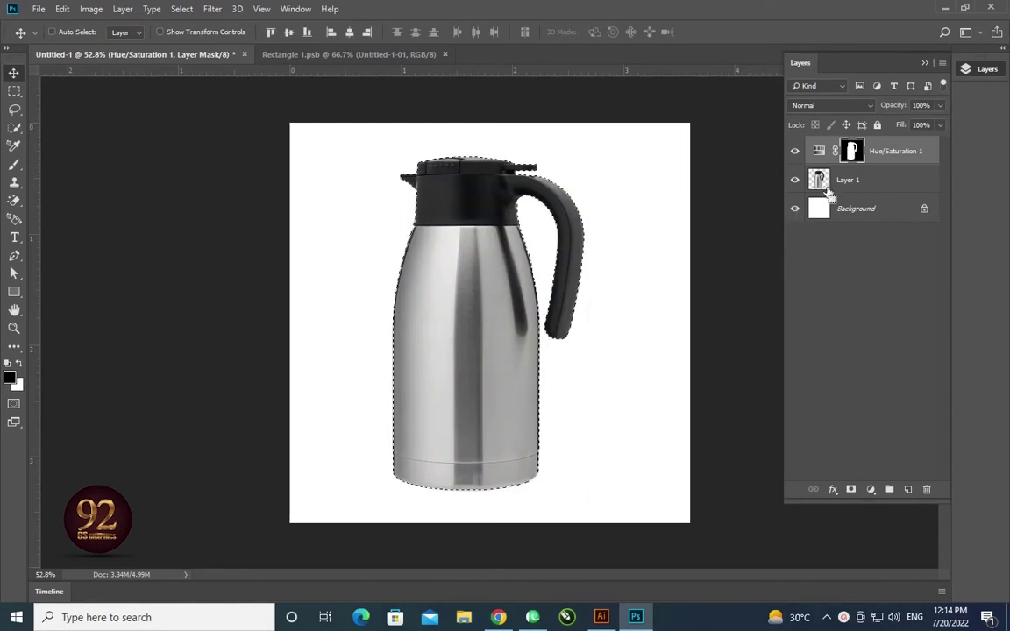
{"action": "left_click", "coordinate": [870, 491]}
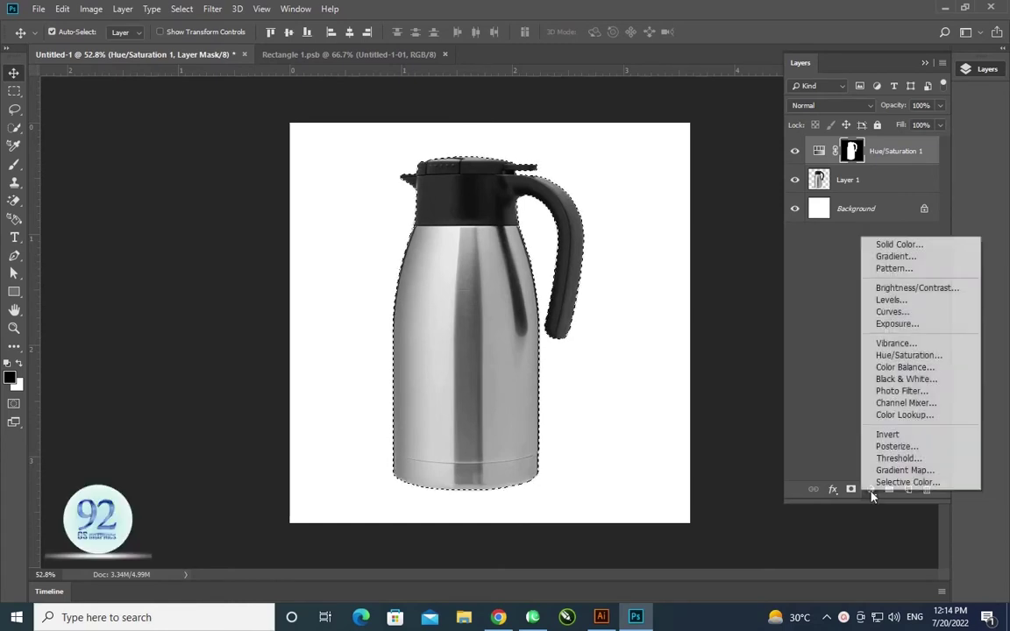
{"action": "left_click", "coordinate": [892, 312]}
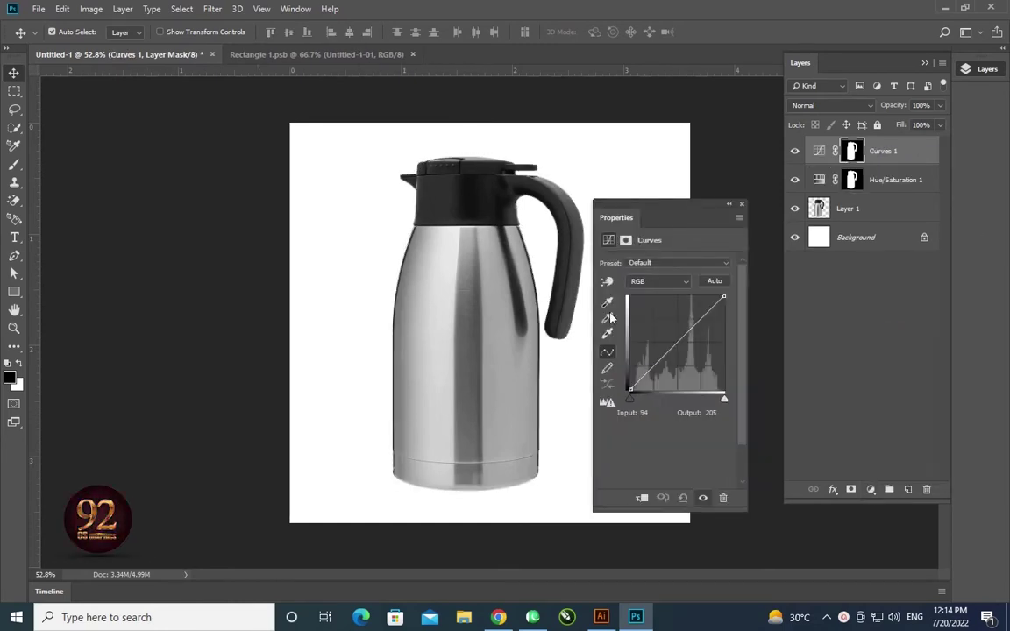
{"action": "left_click", "coordinate": [730, 206]}
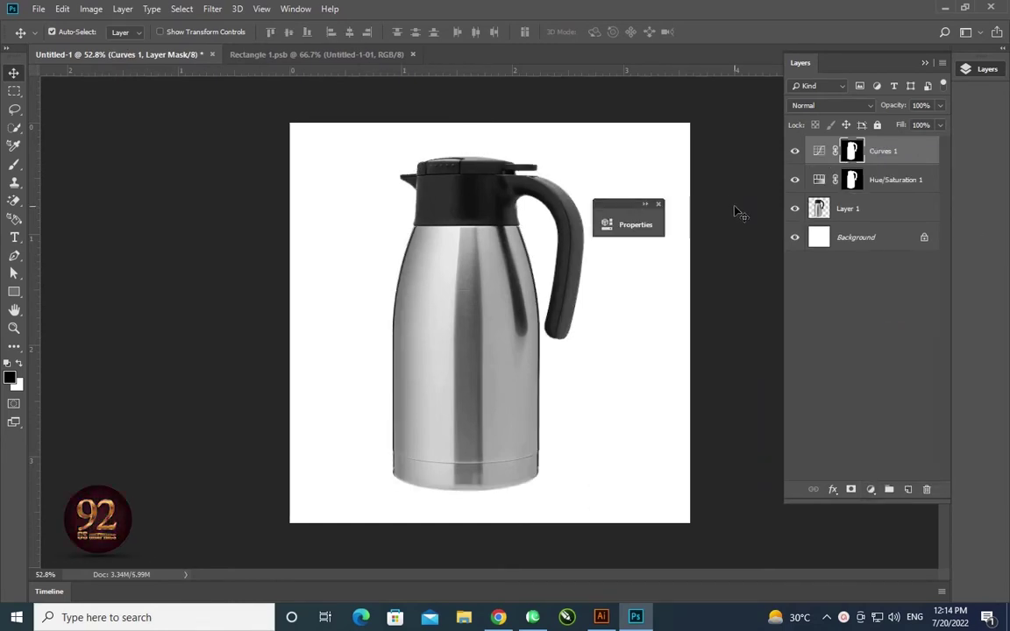
{"action": "left_click", "coordinate": [658, 204]}
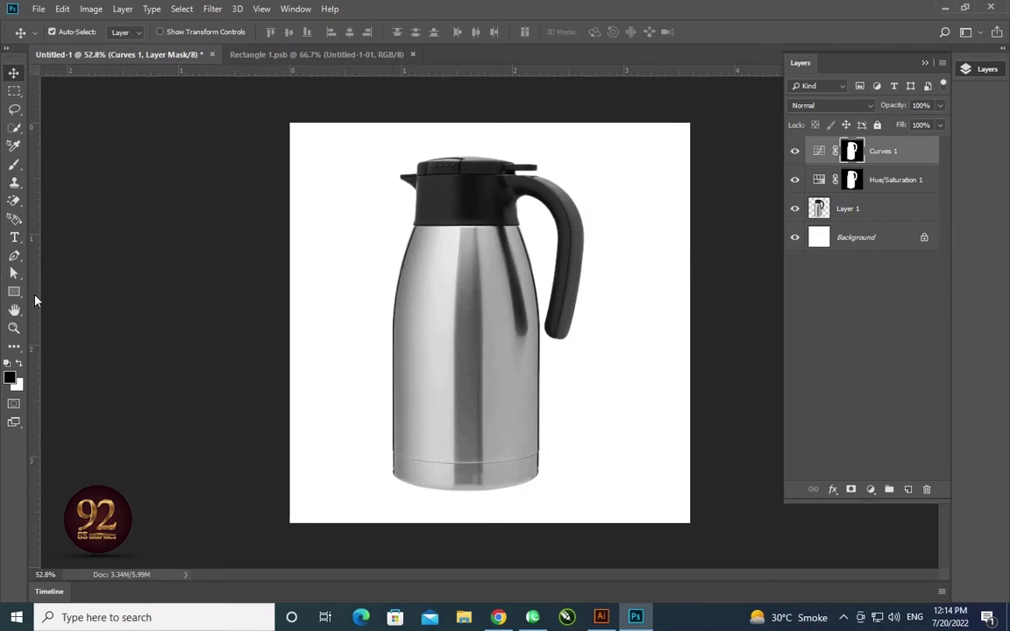
Place guides at the carafe body's left and right edges, the lid join, and below the base
{"action": "left_click_drag", "start_coordinate": [35, 300], "coordinate": [389, 335]}
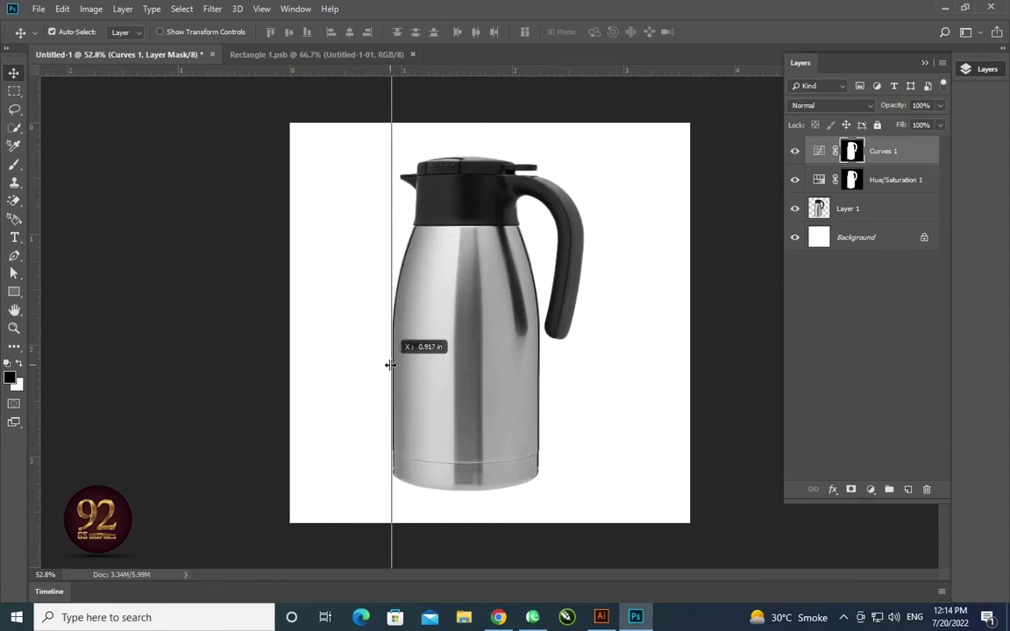
{"action": "left_click_drag", "start_coordinate": [389, 335], "coordinate": [390, 365]}
{"action": "left_click_drag", "start_coordinate": [35, 328], "coordinate": [538, 361]}
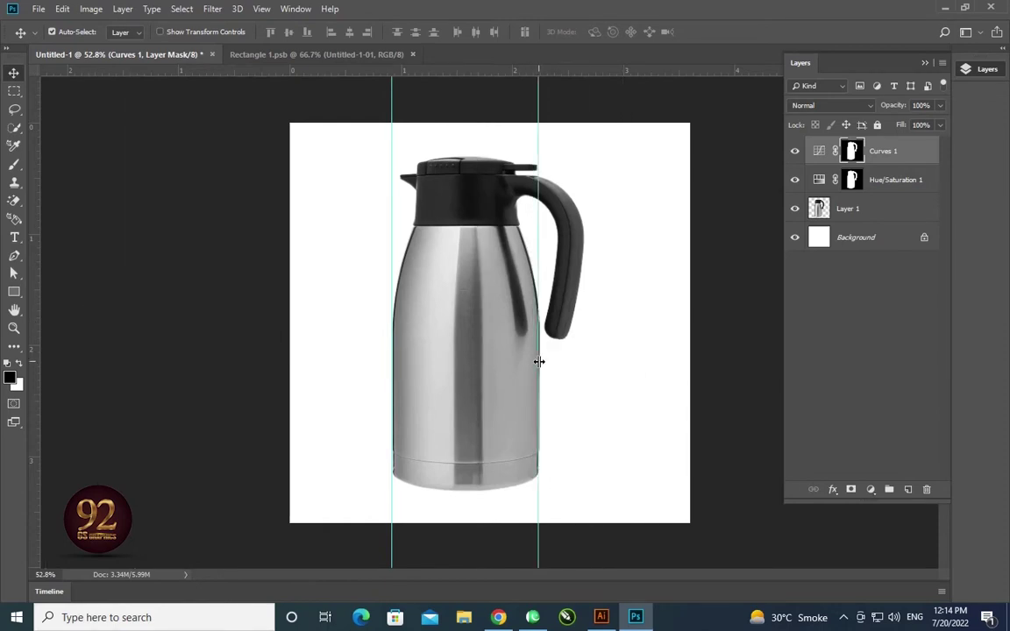
{"action": "left_click_drag", "start_coordinate": [487, 74], "coordinate": [476, 225]}
{"action": "left_click_drag", "start_coordinate": [495, 72], "coordinate": [473, 492]}
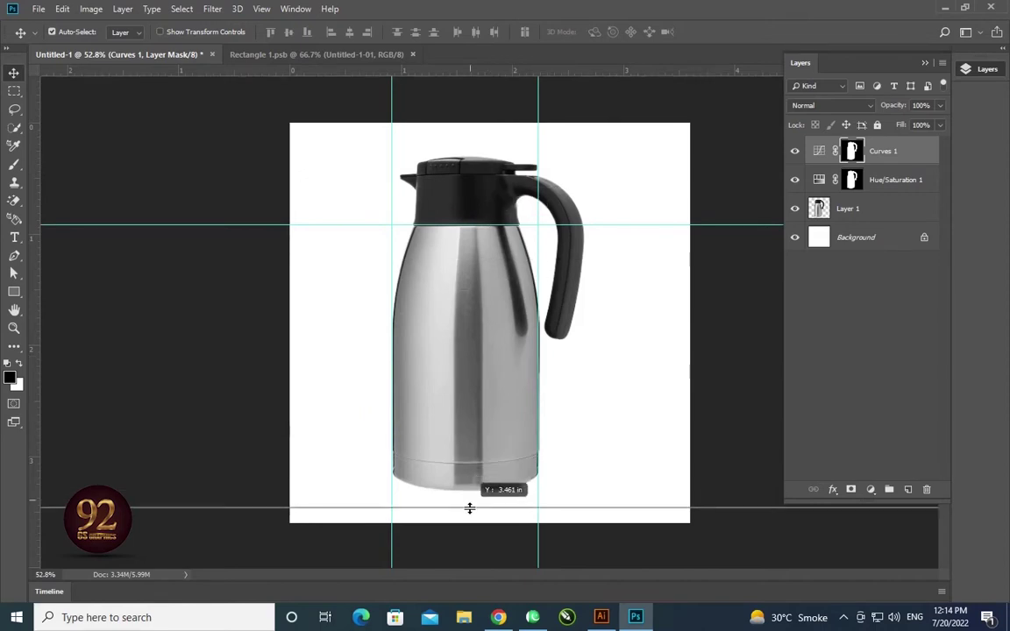
{"action": "mouse_move", "coordinate": [397, 473]}
{"action": "left_mouse_down"}
{"action": "mouse_move", "coordinate": [501, 491]}
{"action": "mouse_move", "coordinate": [486, 218]}
{"action": "mouse_move", "coordinate": [464, 299]}
{"action": "left_mouse_up"}
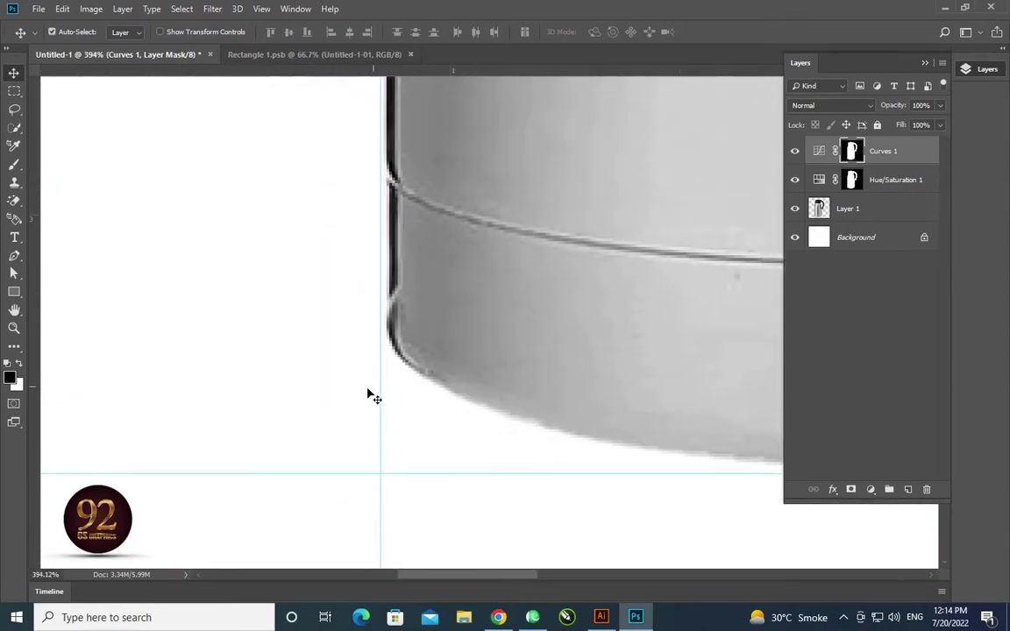
{"action": "left_click_drag", "start_coordinate": [381, 388], "coordinate": [387, 344]}
Zoom in and align the bottom guide precisely with the carafe's base
{"action": "scroll", "coordinate": [501, 417], "scroll_direction": "down", "scroll_amount": 2}
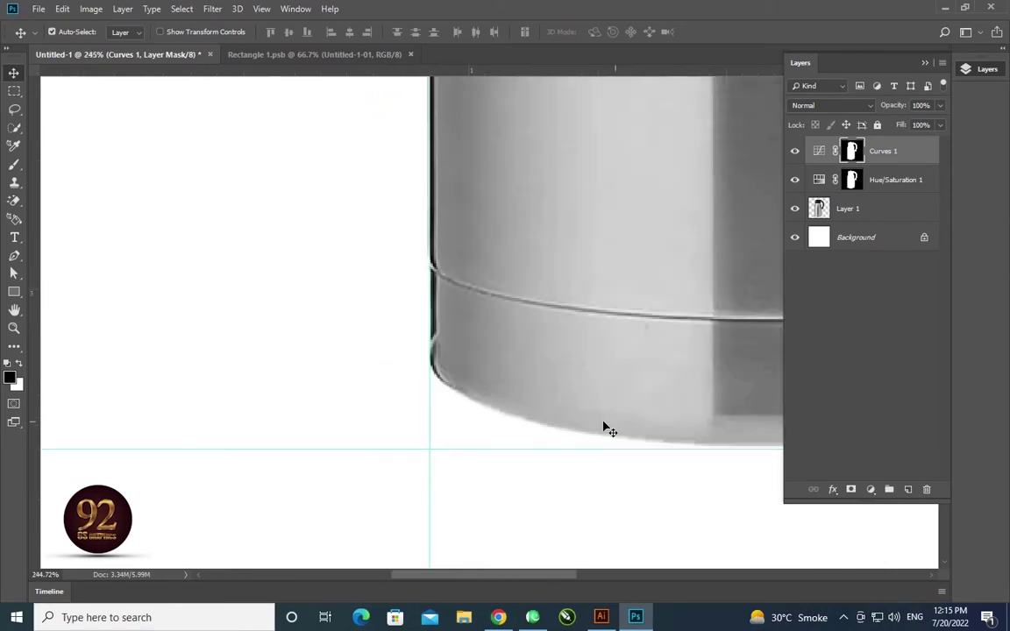
{"action": "scroll", "coordinate": [604, 428], "scroll_direction": "down", "scroll_amount": 2}
{"action": "left_click_drag", "start_coordinate": [349, 407], "coordinate": [357, 402]}
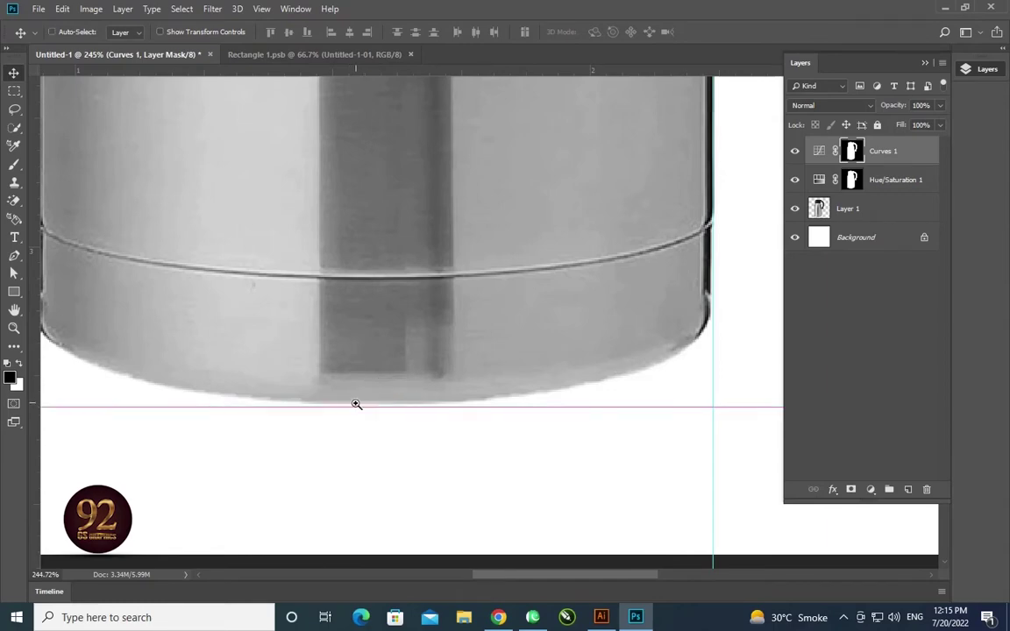
{"action": "scroll", "coordinate": [355, 401], "scroll_direction": "up", "scroll_amount": 10}
{"action": "left_click_drag", "start_coordinate": [356, 402], "coordinate": [443, 433]}
Snap the top guide onto the lid–body seam, then zoom out to 75%
{"action": "scroll", "coordinate": [443, 433], "scroll_direction": "down", "scroll_amount": 4}
{"action": "scroll", "coordinate": [447, 434], "scroll_direction": "down", "scroll_amount": 3}
{"action": "scroll", "coordinate": [526, 443], "scroll_direction": "down", "scroll_amount": 2}
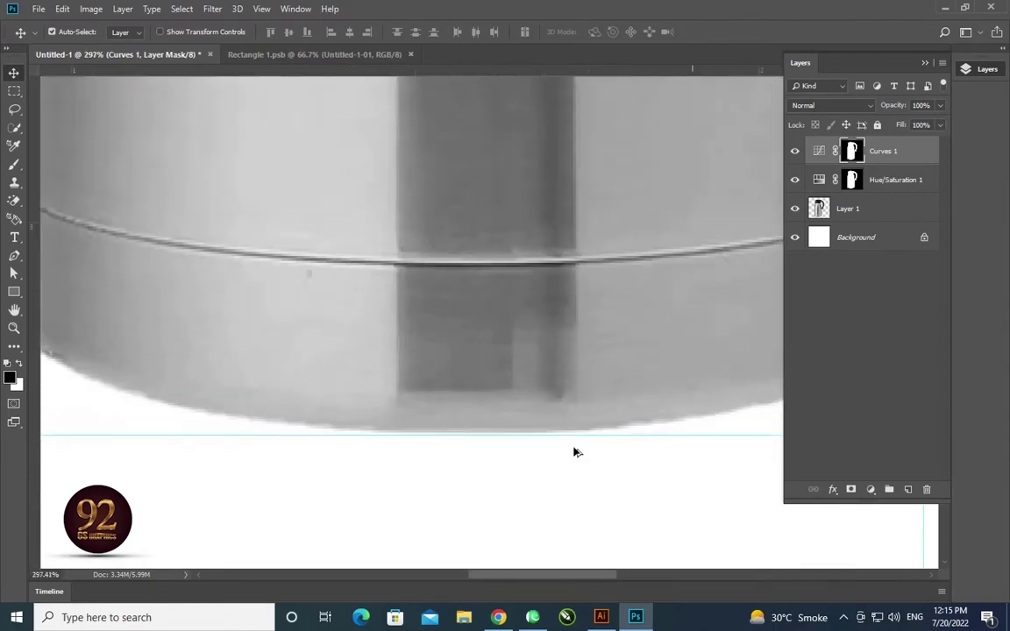
{"action": "scroll", "coordinate": [574, 443], "scroll_direction": "down", "scroll_amount": 3}
{"action": "left_click_drag", "start_coordinate": [575, 439], "coordinate": [417, 400]}
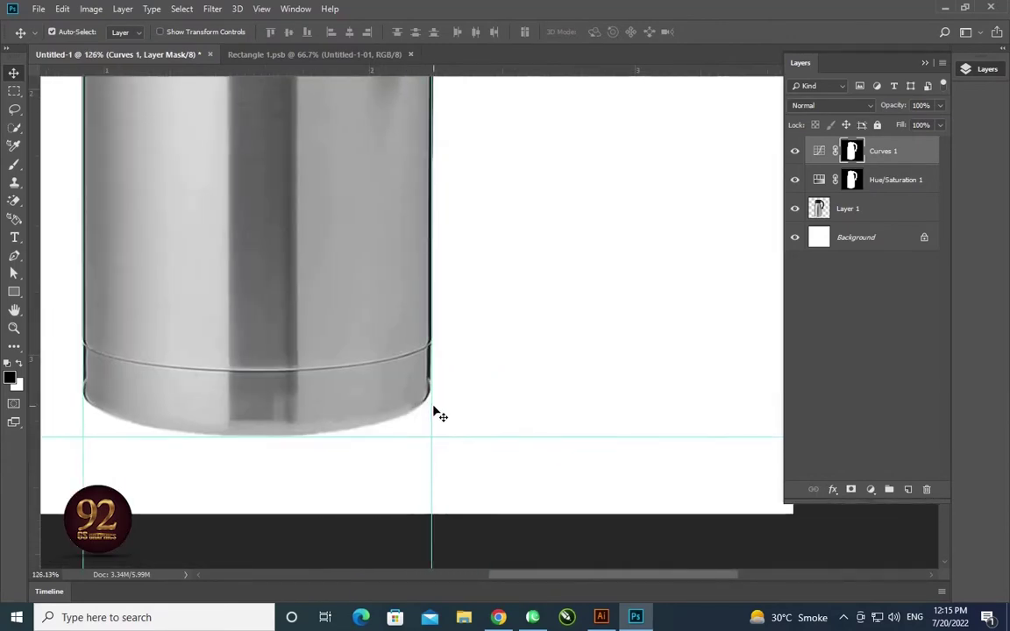
{"action": "scroll", "coordinate": [442, 367], "scroll_direction": "up", "scroll_amount": 3}
{"action": "scroll", "coordinate": [525, 412], "scroll_direction": "up", "scroll_amount": 7}
{"action": "scroll", "coordinate": [466, 407], "scroll_direction": "down", "scroll_amount": 5}
{"action": "scroll", "coordinate": [467, 407], "scroll_direction": "down", "scroll_amount": 5}
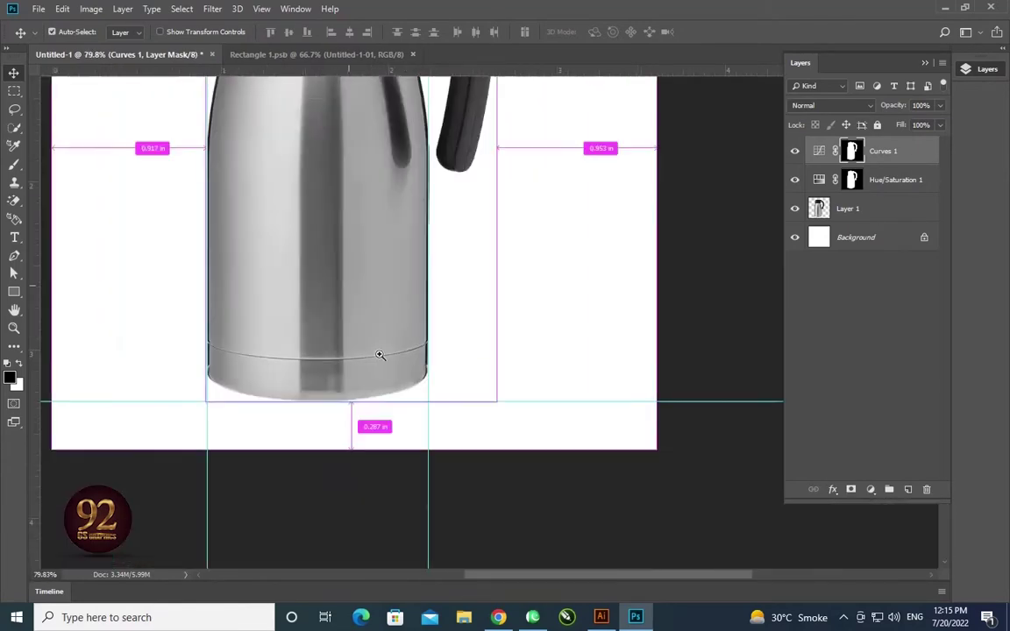
{"action": "scroll", "coordinate": [379, 355], "scroll_direction": "up", "scroll_amount": 2}
{"action": "scroll", "coordinate": [336, 422], "scroll_direction": "up", "scroll_amount": 1}
{"action": "scroll", "coordinate": [347, 363], "scroll_direction": "up", "scroll_amount": 1}
{"action": "scroll", "coordinate": [316, 274], "scroll_direction": "up", "scroll_amount": 8}
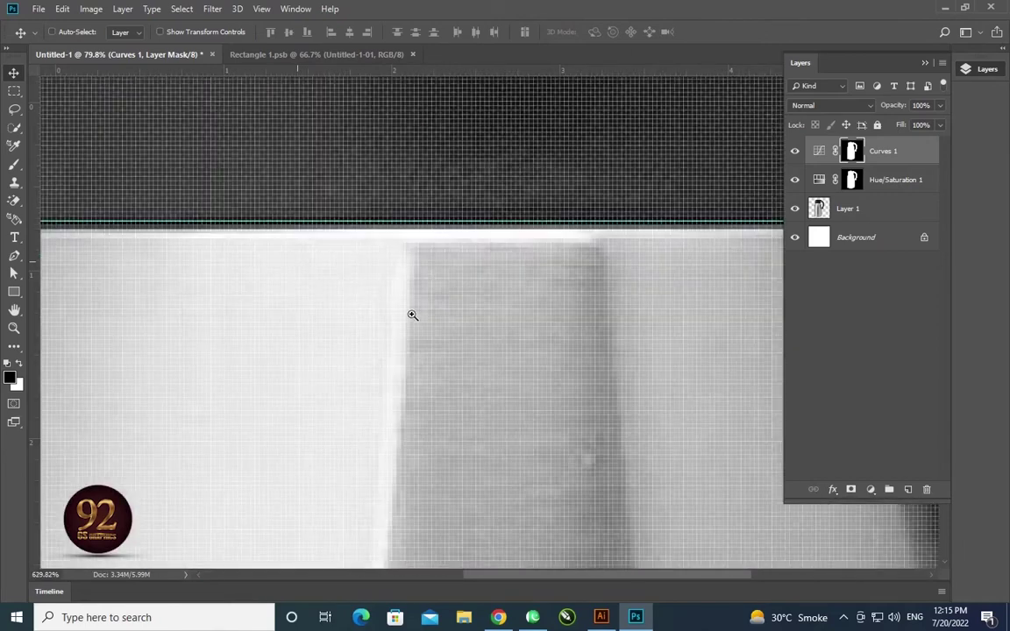
{"action": "scroll", "coordinate": [410, 313], "scroll_direction": "down", "scroll_amount": 2}
{"action": "scroll", "coordinate": [390, 312], "scroll_direction": "down", "scroll_amount": 3}
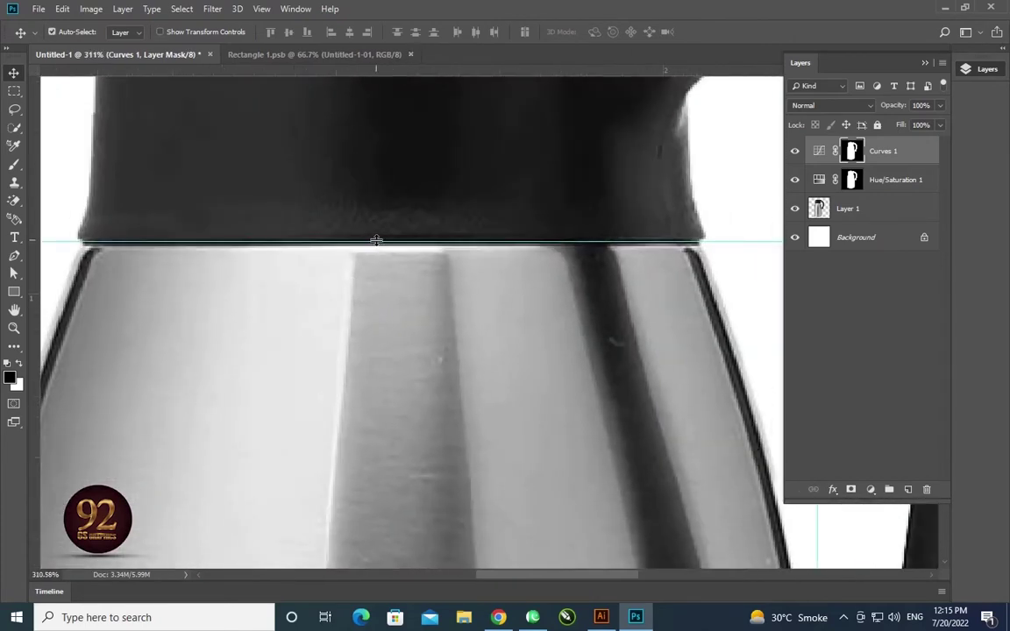
{"action": "left_click_drag", "start_coordinate": [375, 240], "coordinate": [412, 265]}
{"action": "scroll", "coordinate": [436, 308], "scroll_direction": "down", "scroll_amount": 2}
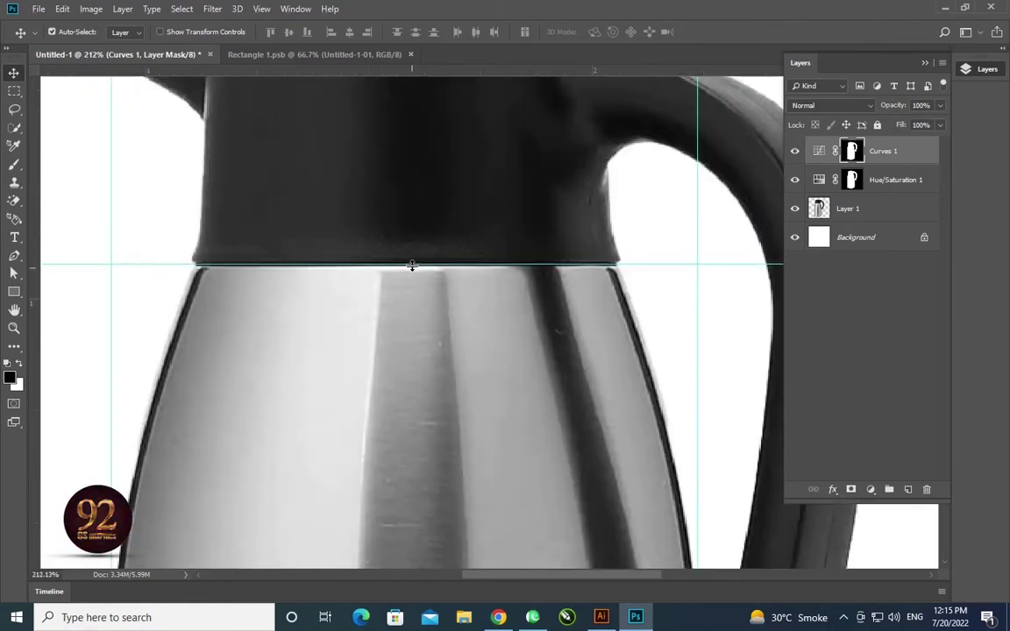
{"action": "scroll", "coordinate": [410, 289], "scroll_direction": "down", "scroll_amount": 2}
{"action": "scroll", "coordinate": [383, 396], "scroll_direction": "down", "scroll_amount": 2}
{"action": "scroll", "coordinate": [402, 322], "scroll_direction": "down", "scroll_amount": 1}
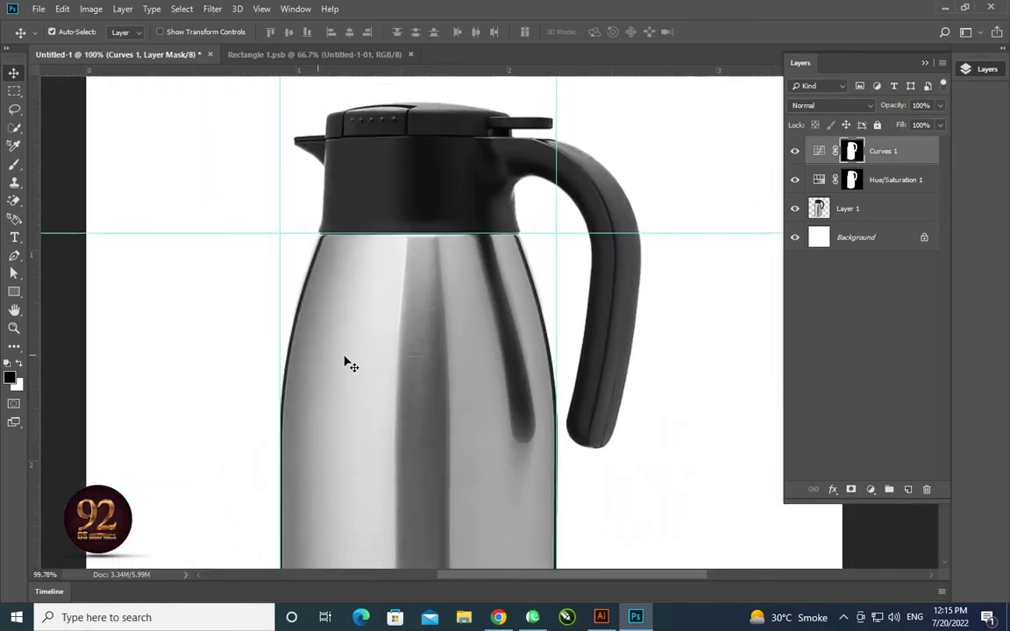
{"action": "scroll", "coordinate": [350, 361], "scroll_direction": "down", "scroll_amount": 1}
{"action": "scroll", "coordinate": [328, 295], "scroll_direction": "down", "scroll_amount": 1}
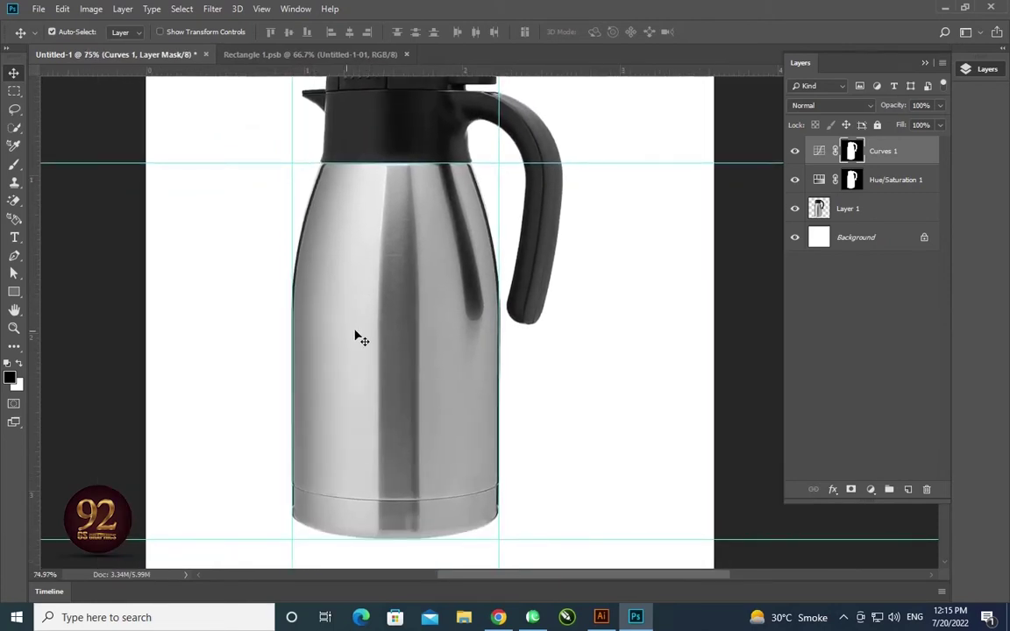
Draw a magenta-filled rectangle with no stroke over the carafe body between the guides
{"action": "left_click", "coordinate": [14, 292]}
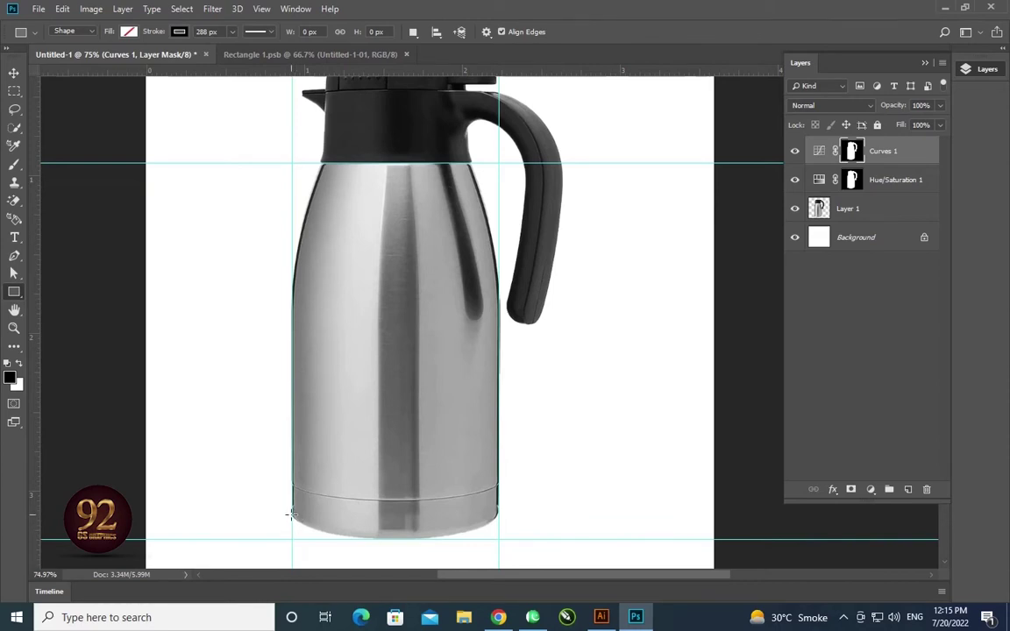
{"action": "mouse_move", "coordinate": [292, 517]}
{"action": "left_mouse_down"}
{"action": "mouse_move", "coordinate": [493, 448]}
{"action": "mouse_move", "coordinate": [499, 162]}
{"action": "left_mouse_up"}
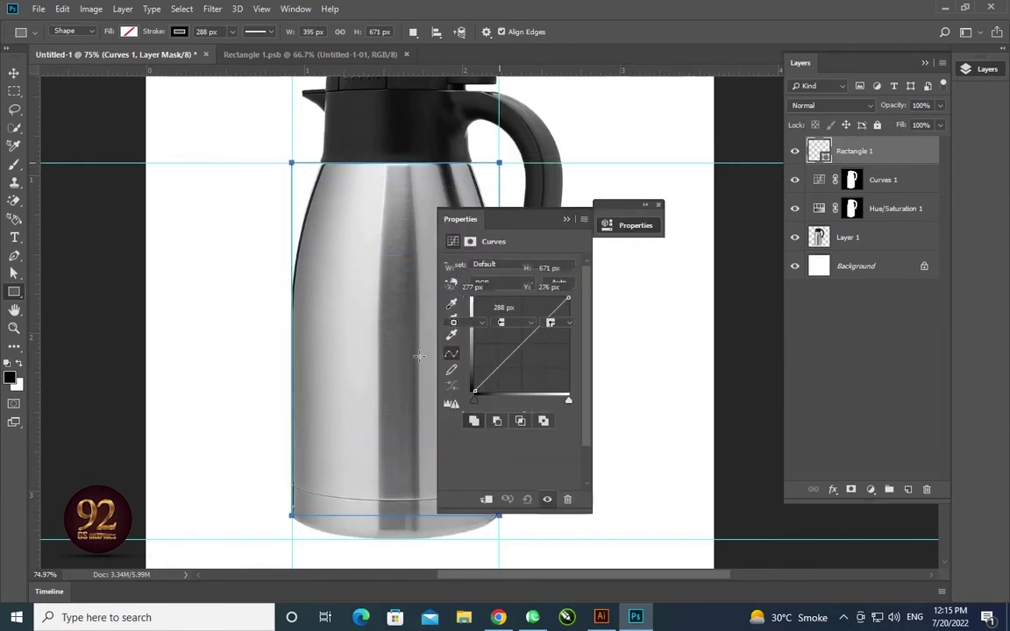
{"action": "left_click", "coordinate": [477, 309]}
{"action": "left_click", "coordinate": [462, 334]}
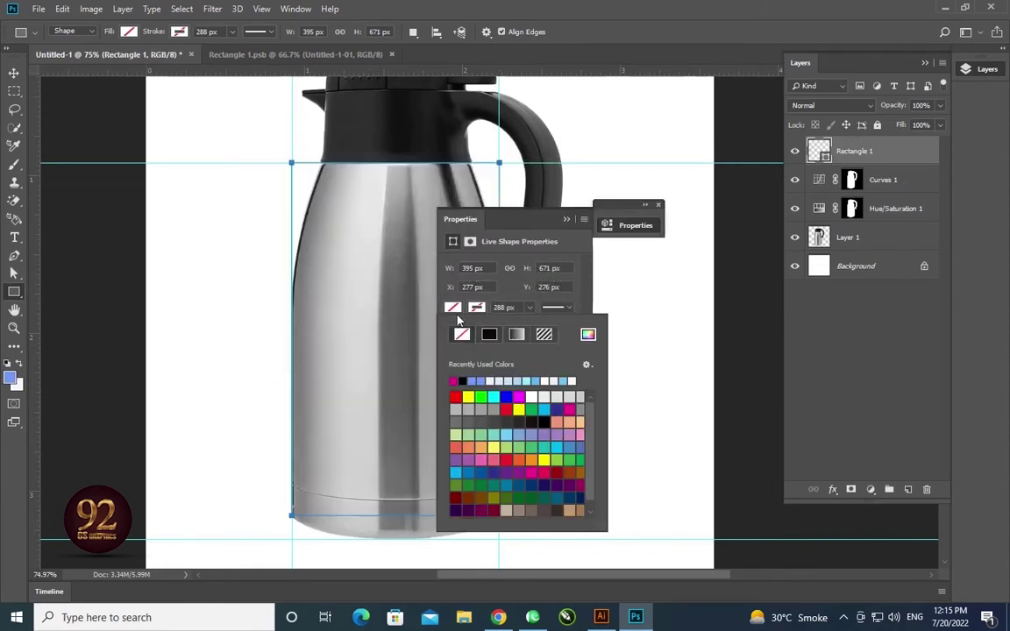
{"action": "left_click", "coordinate": [569, 408]}
{"action": "left_click", "coordinate": [566, 219]}
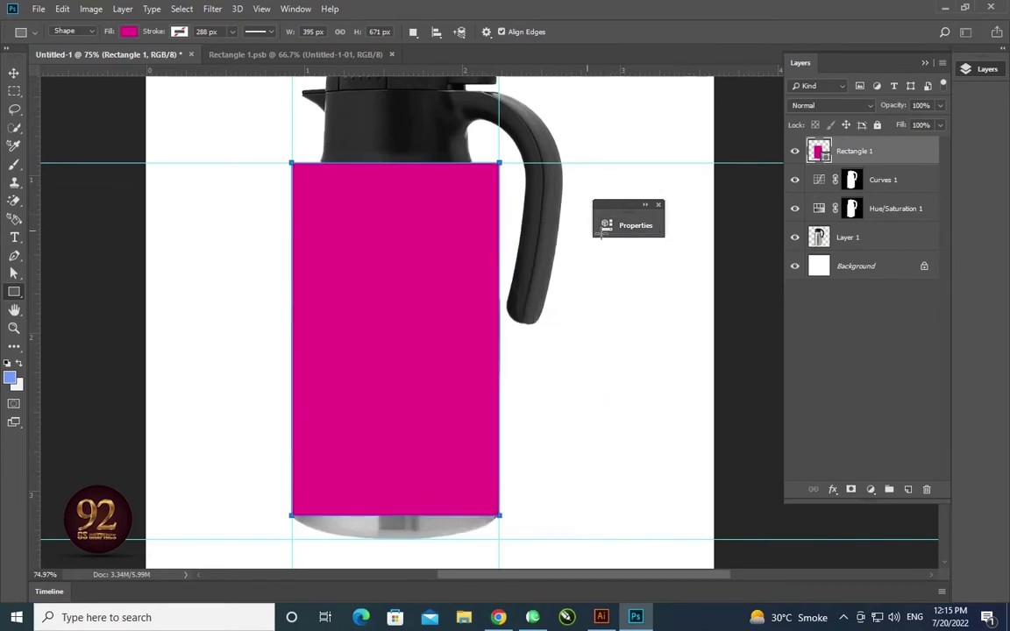
{"action": "left_click", "coordinate": [658, 205]}
Set Rectangle 1 to 58% opacity, keeping the Normal blend mode
{"action": "left_click", "coordinate": [940, 106]}
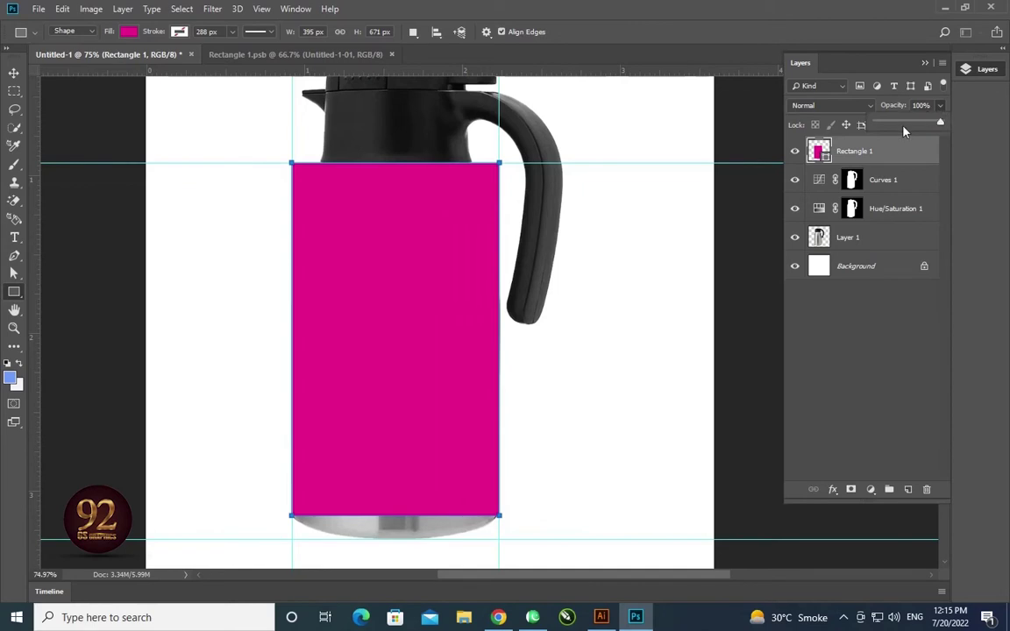
{"action": "left_click", "coordinate": [914, 123]}
{"action": "left_click", "coordinate": [868, 105]}
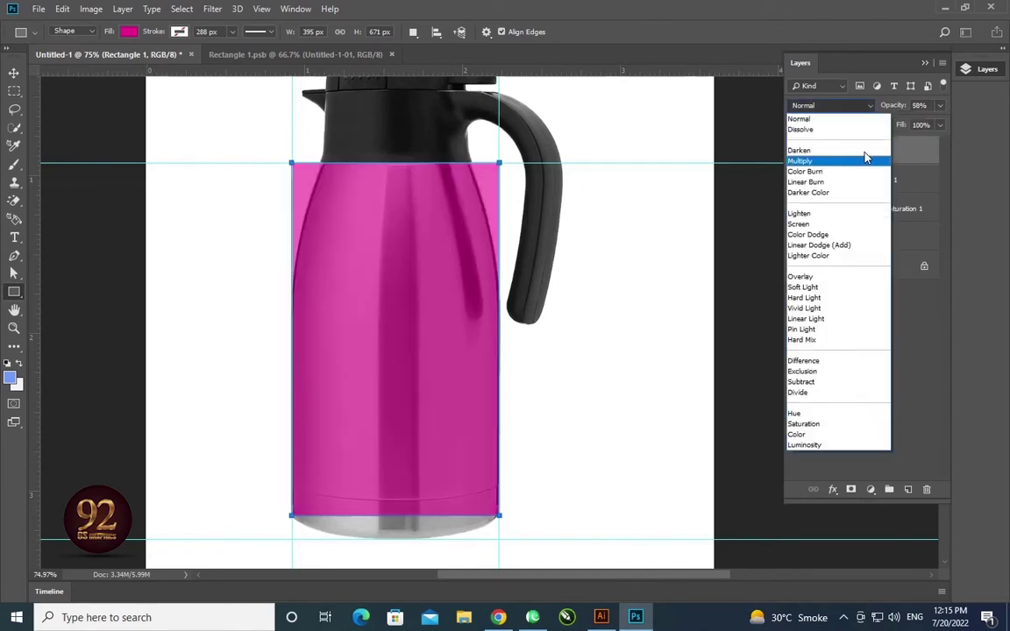
{"action": "left_click", "coordinate": [915, 154]}
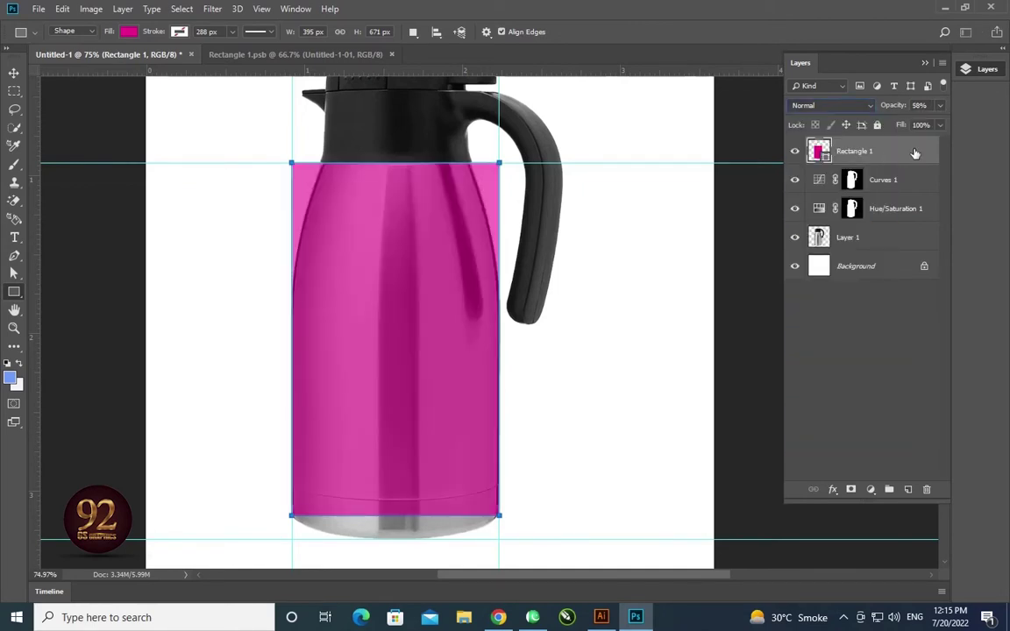
Convert Rectangle 1 to a smart object and switch to the Move tool
{"action": "right_click", "coordinate": [915, 154]}
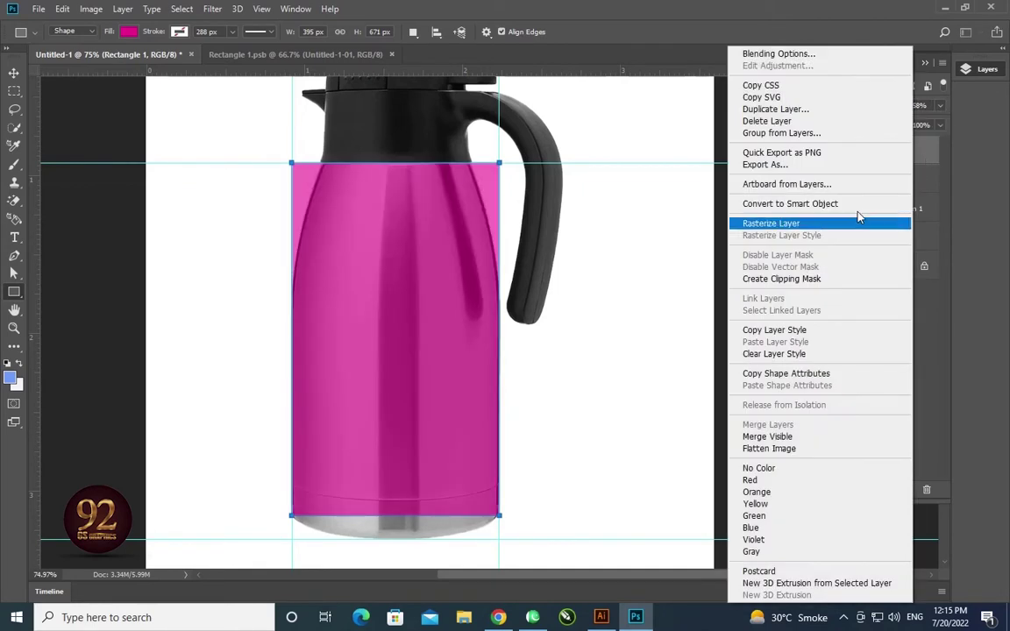
{"action": "left_click", "coordinate": [789, 205]}
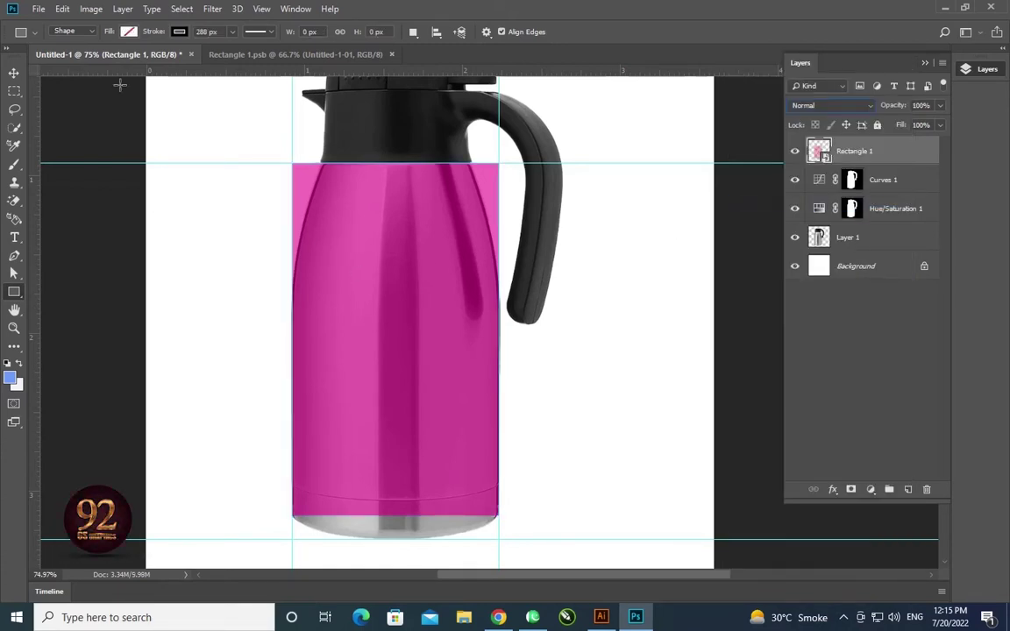
{"action": "left_click", "coordinate": [14, 73]}
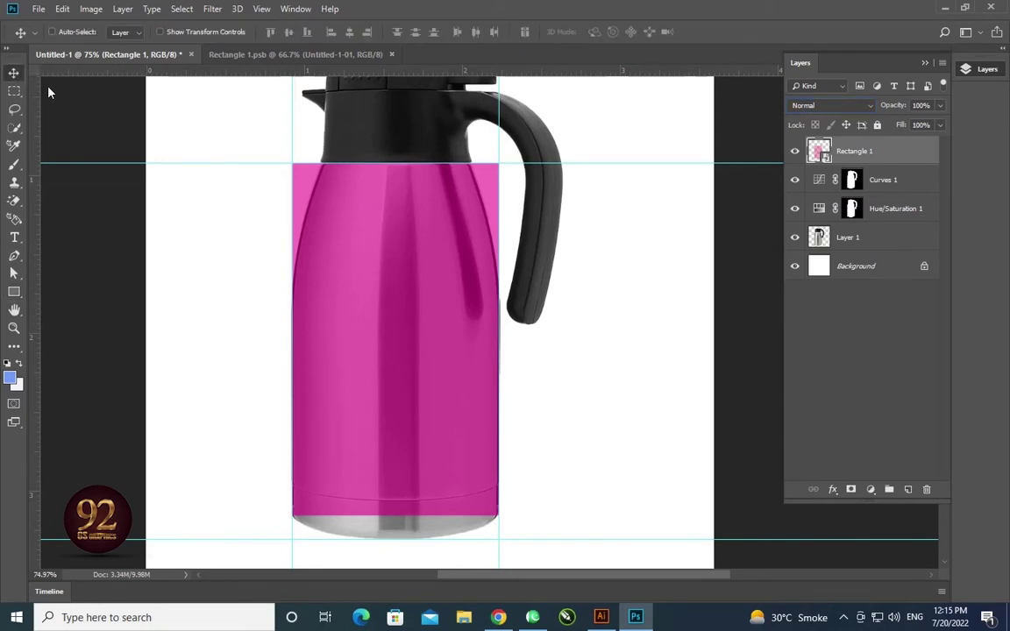
{"action": "left_click", "coordinate": [614, 323]}
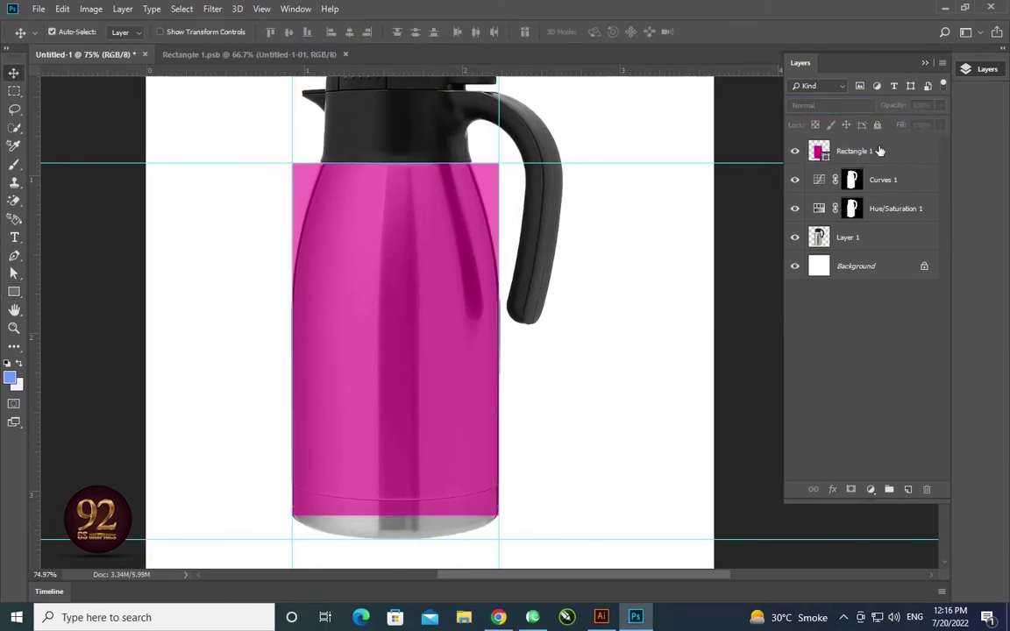
Reselect Rectangle 1, check its opacity, and bring up its layer options menu
{"action": "left_click", "coordinate": [844, 154]}
{"action": "right_click", "coordinate": [829, 151]}
{"action": "left_click", "coordinate": [926, 158]}
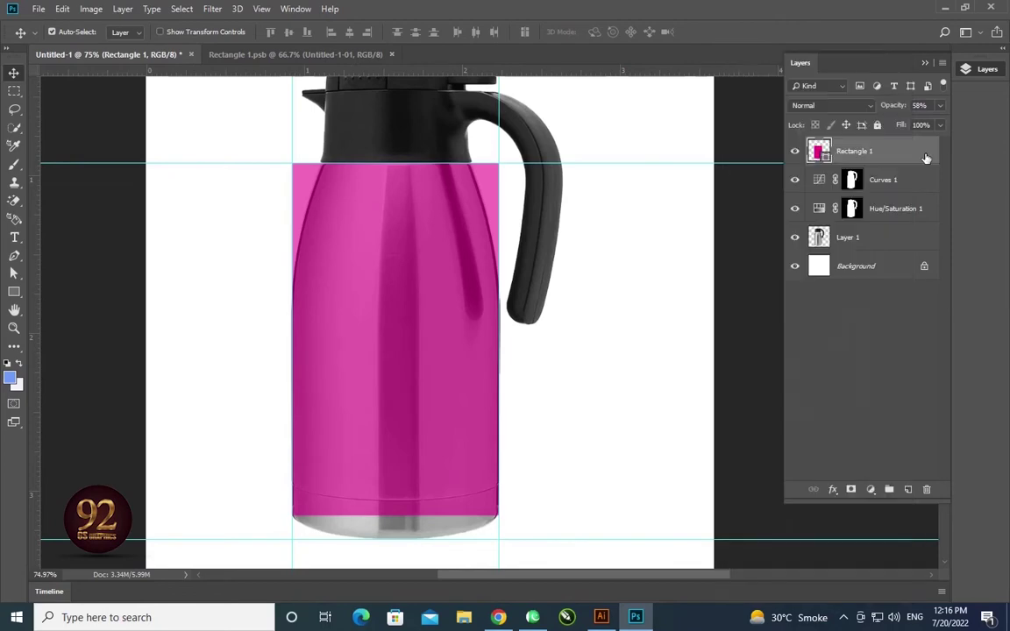
{"action": "left_click", "coordinate": [939, 105]}
{"action": "right_click", "coordinate": [807, 138]}
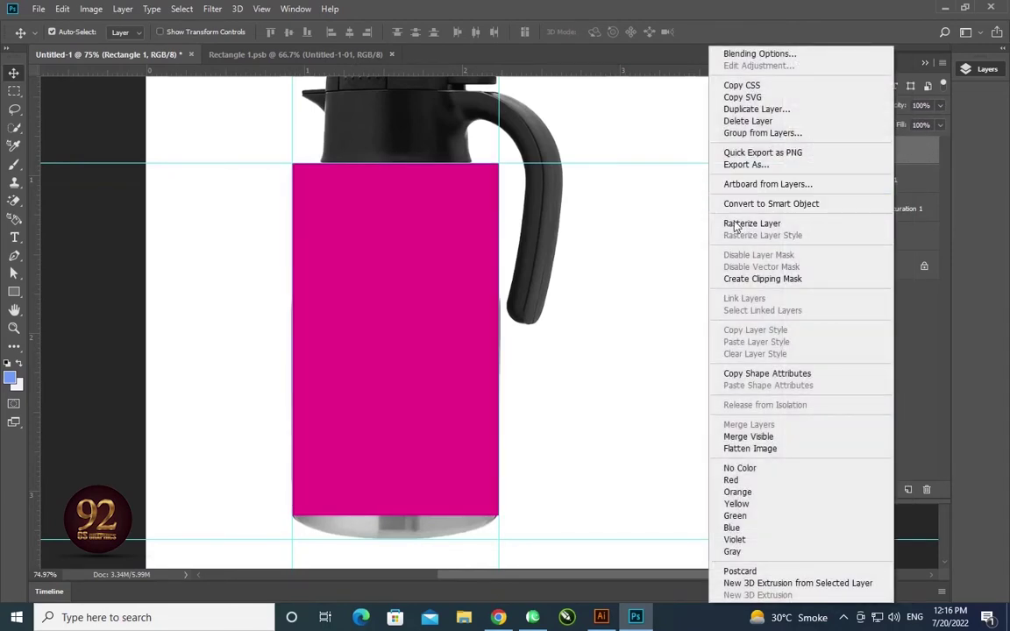
Make Rectangle 1 a 53%-opacity smart object and reposition it over the carafe body
{"action": "left_click", "coordinate": [754, 206]}
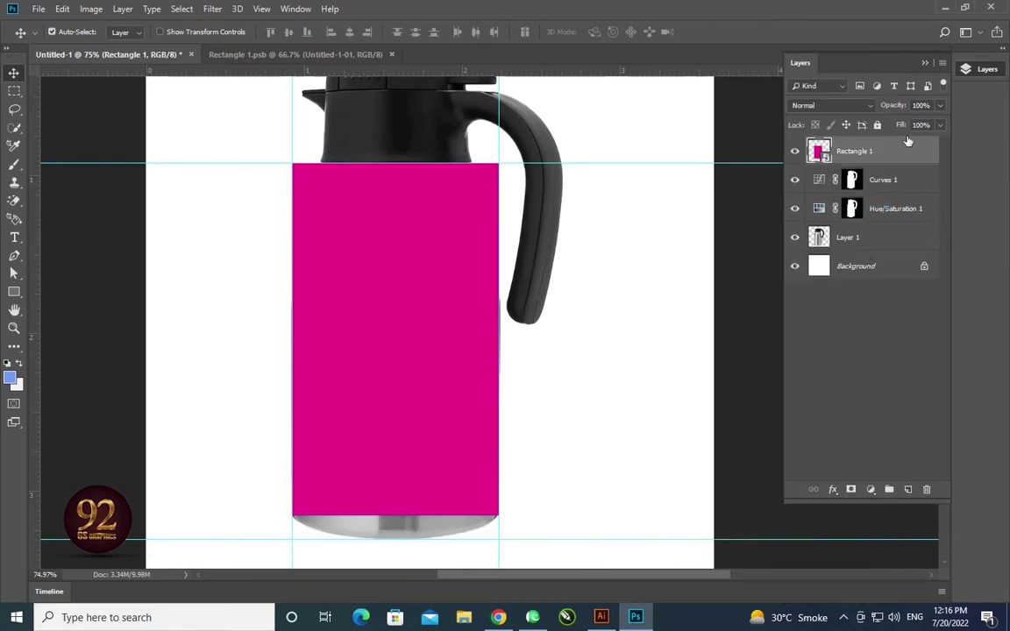
{"action": "left_click_drag", "start_coordinate": [924, 125], "coordinate": [909, 125]}
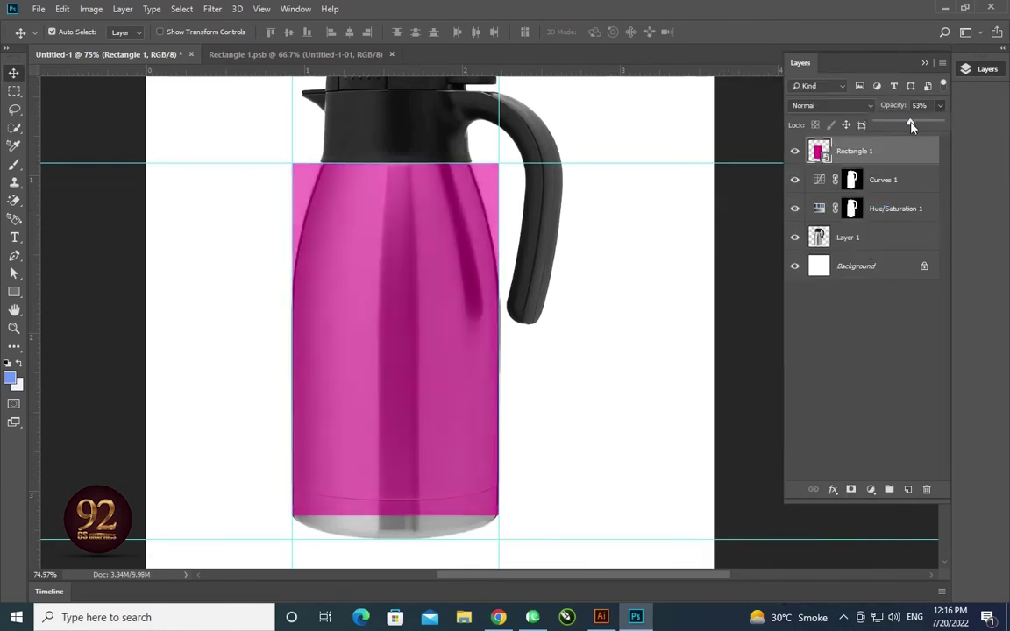
{"action": "left_click_drag", "start_coordinate": [359, 440], "coordinate": [400, 319]}
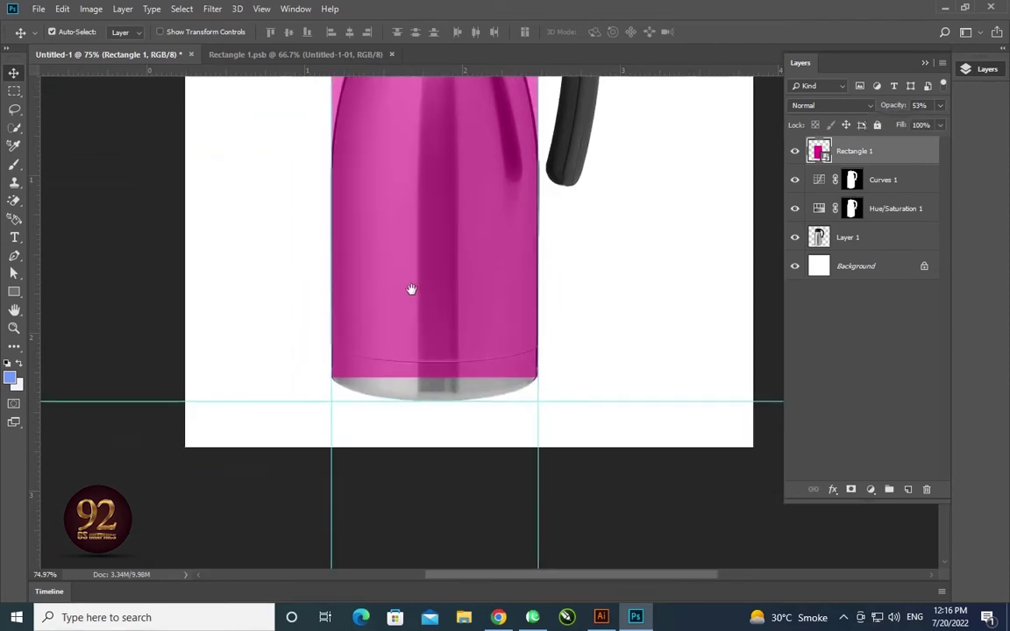
{"action": "left_click_drag", "start_coordinate": [423, 376], "coordinate": [438, 396]}
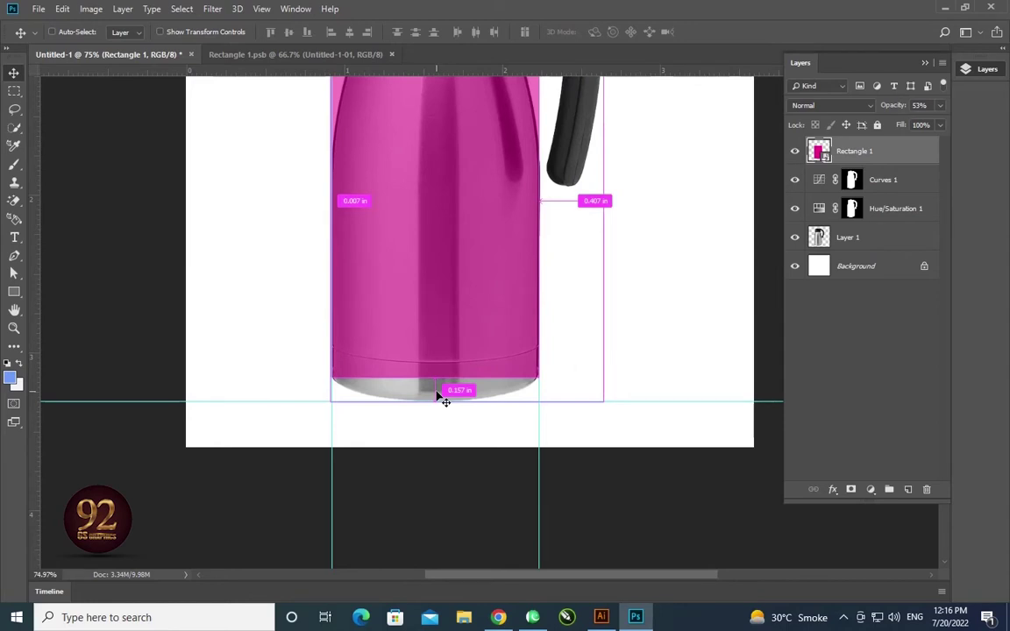
{"action": "mouse_move", "coordinate": [437, 396]}
{"action": "left_mouse_down"}
{"action": "mouse_move", "coordinate": [437, 375]}
{"action": "mouse_move", "coordinate": [435, 400]}
{"action": "left_mouse_up"}
Stretch the magenta rectangle taller to fill the guides from shoulder to base
{"action": "key", "text": "ctrl+t"}
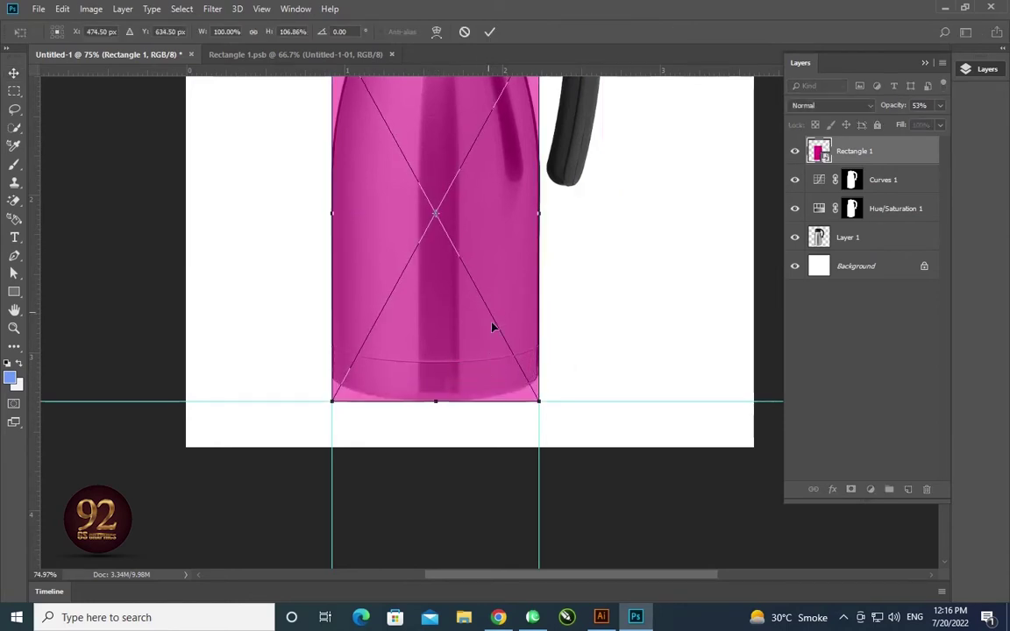
{"action": "left_click_drag", "start_coordinate": [492, 327], "coordinate": [473, 476]}
{"action": "mouse_move", "coordinate": [461, 372]}
{"action": "left_mouse_down"}
{"action": "mouse_move", "coordinate": [481, 394]}
{"action": "mouse_move", "coordinate": [481, 314]}
{"action": "mouse_move", "coordinate": [552, 388]}
{"action": "mouse_move", "coordinate": [453, 367]}
{"action": "left_mouse_up"}
{"action": "scroll", "coordinate": [473, 333], "scroll_direction": "down", "scroll_amount": 2}
{"action": "mouse_move", "coordinate": [406, 338]}
{"action": "left_mouse_down"}
{"action": "mouse_move", "coordinate": [508, 418]}
{"action": "mouse_move", "coordinate": [415, 397]}
{"action": "left_mouse_up"}
{"action": "key", "text": "ctrl+0"}
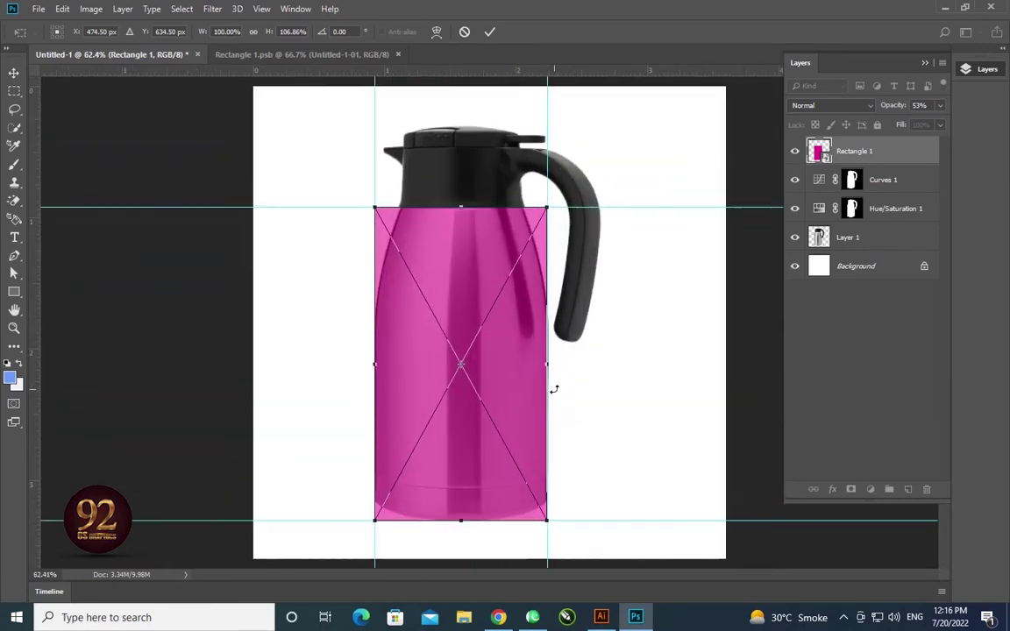
{"action": "key", "text": "Return"}
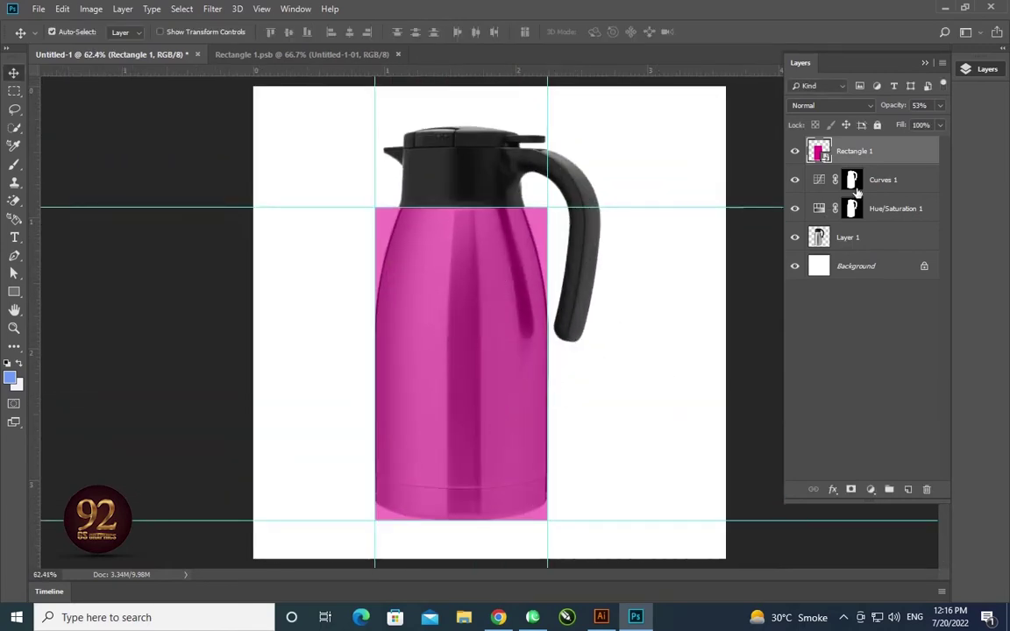
Copy the Curves 1 carafe mask onto Rectangle 1, then undo a test move of the overlay
{"action": "left_click_drag", "start_coordinate": [852, 179], "coordinate": [859, 155]}
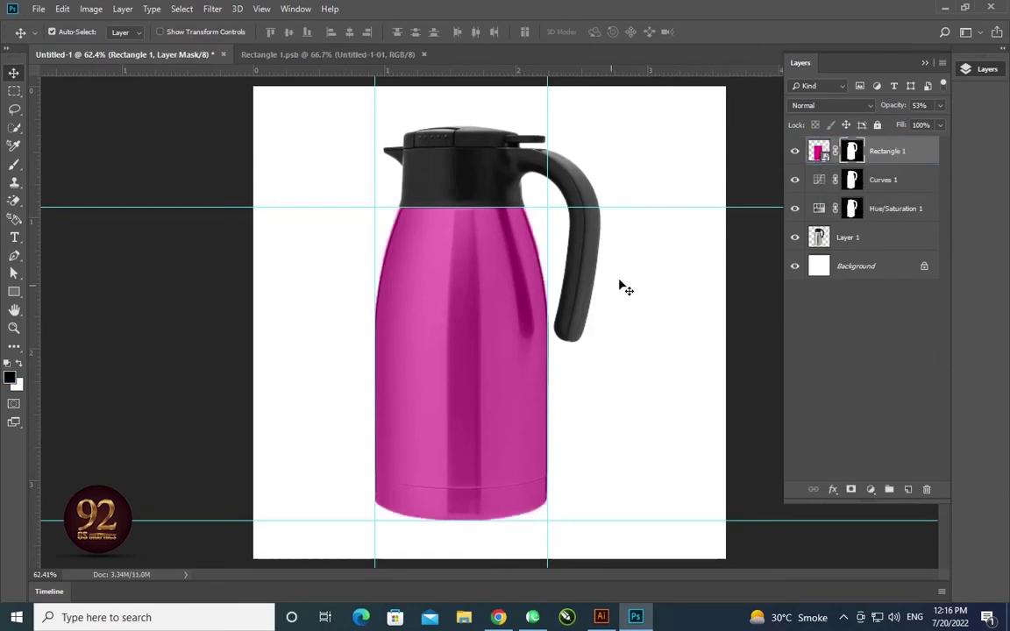
{"action": "mouse_move", "coordinate": [410, 242]}
{"action": "left_mouse_down"}
{"action": "mouse_move", "coordinate": [541, 293]}
{"action": "mouse_move", "coordinate": [512, 276]}
{"action": "mouse_move", "coordinate": [450, 271]}
{"action": "left_mouse_up"}
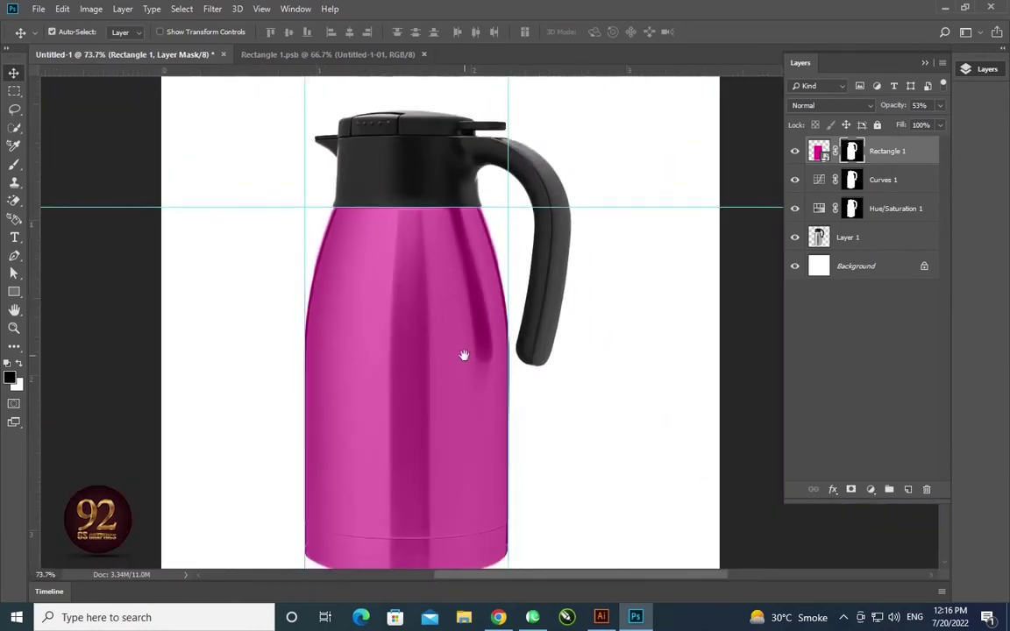
{"action": "left_click", "coordinate": [829, 156]}
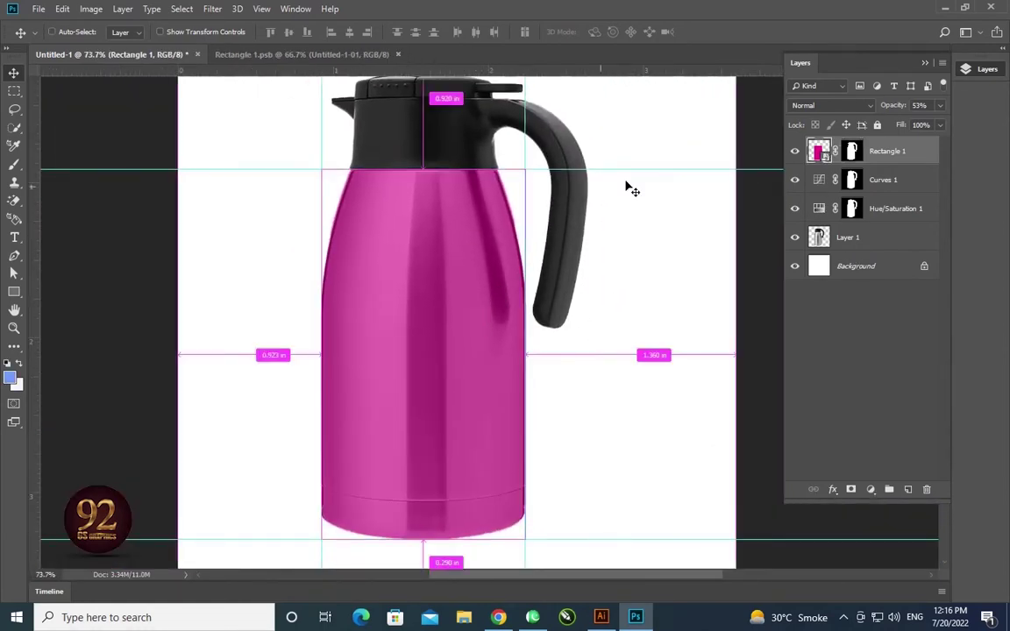
{"action": "key", "text": "ctrl+t"}
{"action": "key", "text": "ctrl+0"}
{"action": "key", "text": "Return"}
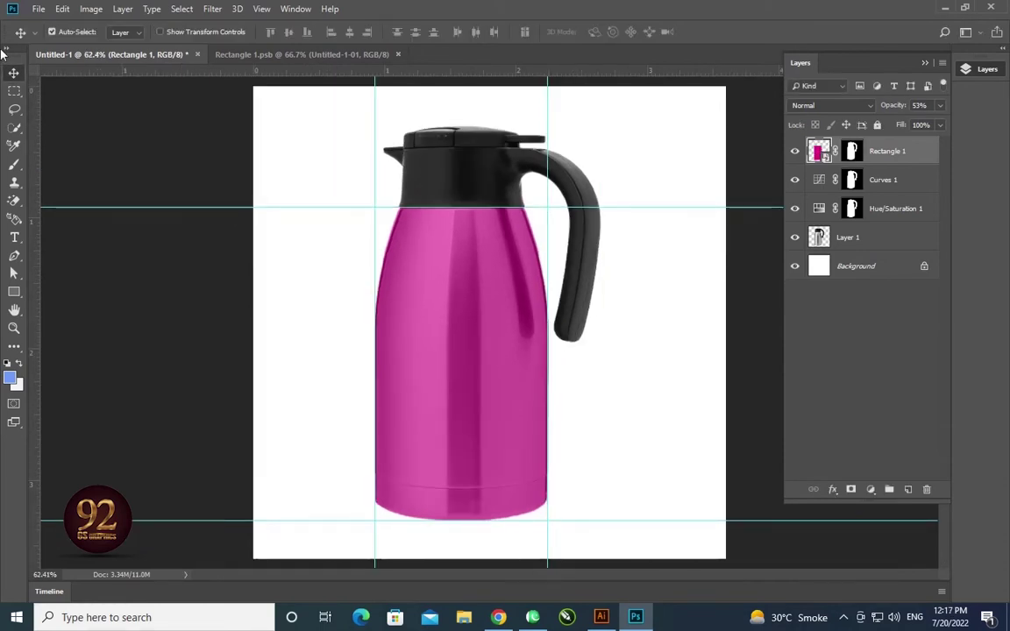
{"action": "left_click_drag", "start_coordinate": [466, 224], "coordinate": [530, 259]}
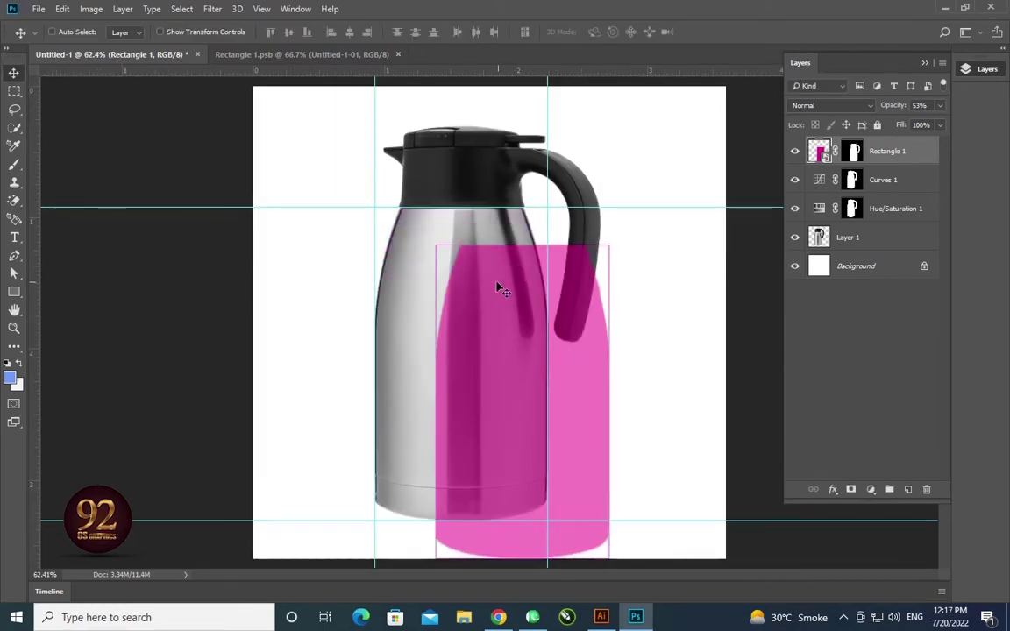
{"action": "key", "text": "ctrl+z"}
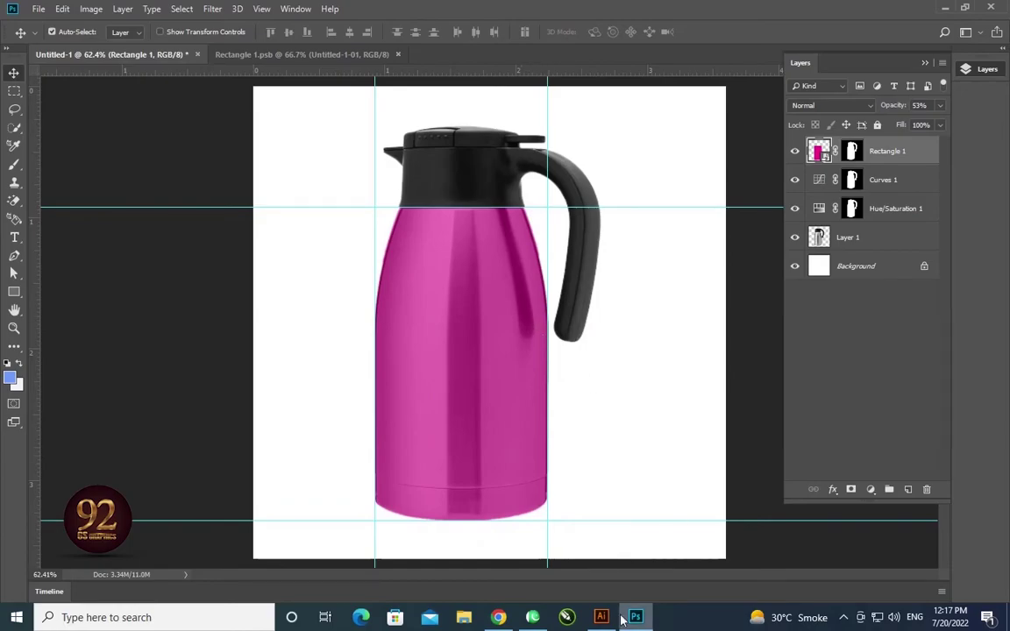
Open Rectangle 1's smart object contents for editing
{"action": "key", "text": "super+d"}
{"action": "mouse_move", "coordinate": [393, 27]}
{"action": "left_mouse_down"}
{"action": "mouse_move", "coordinate": [584, 605]}
{"action": "mouse_move", "coordinate": [541, 554]}
{"action": "left_mouse_up"}
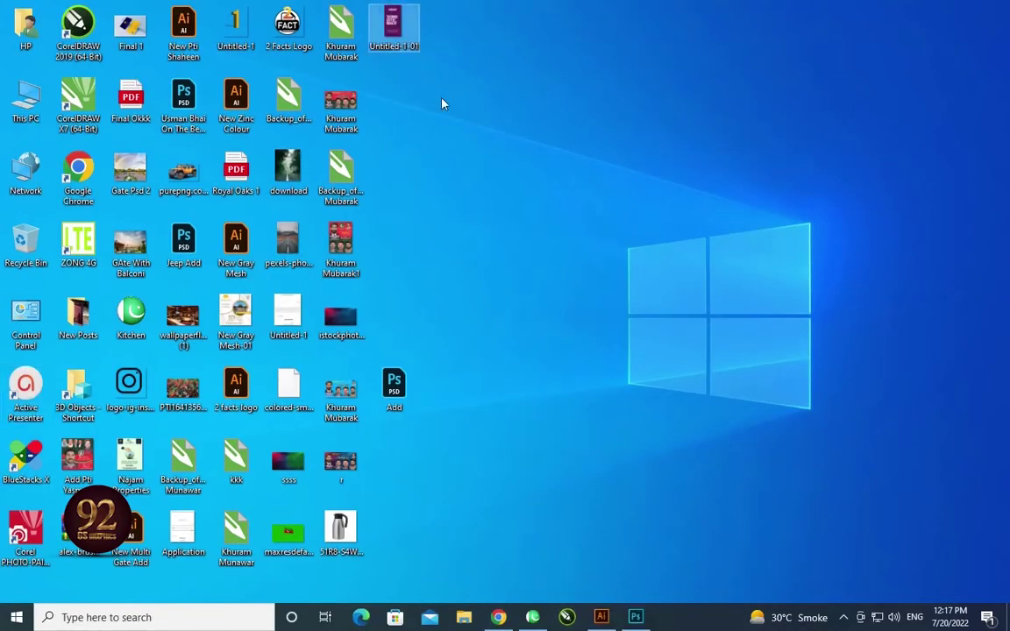
{"action": "key", "text": "super+d"}
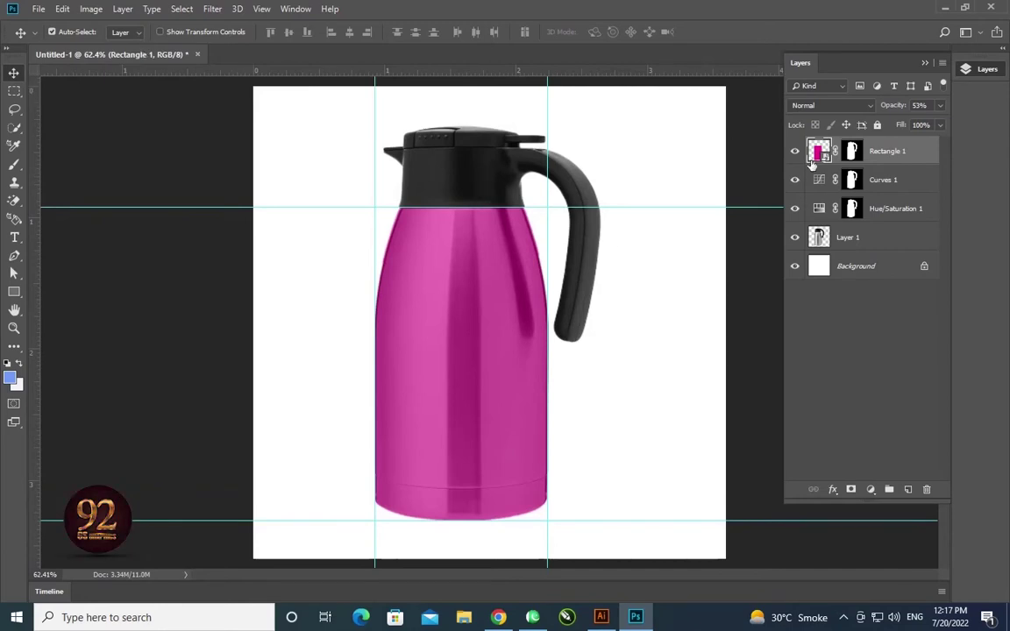
{"action": "double_click", "coordinate": [822, 156]}
Place the Untitled-1-01 label design over the magenta rectangle, scaled to cover it
{"action": "key", "text": "super+d"}
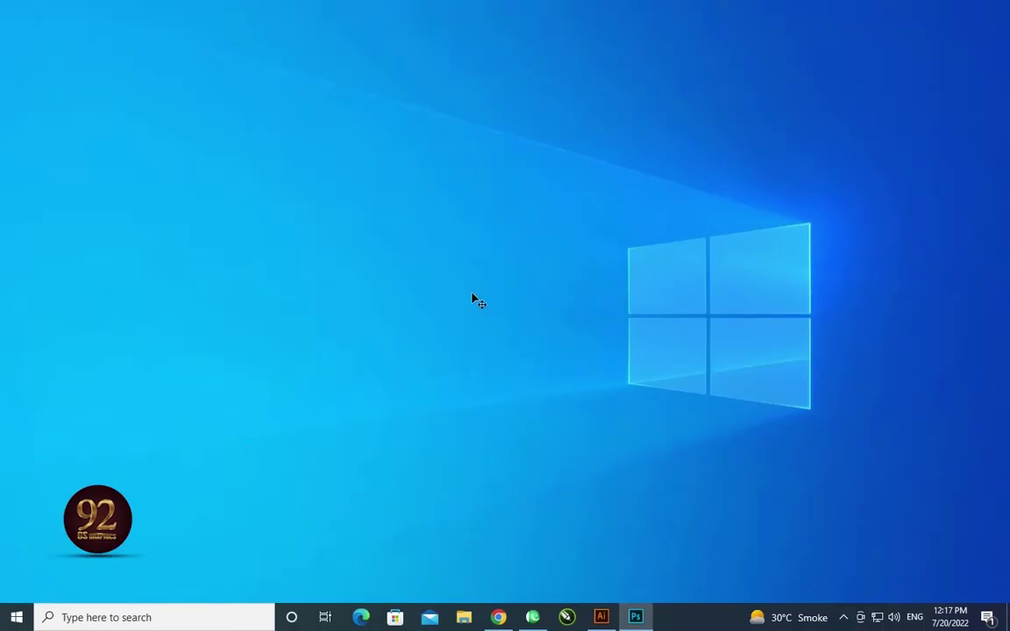
{"action": "left_click_drag", "start_coordinate": [393, 19], "coordinate": [635, 613]}
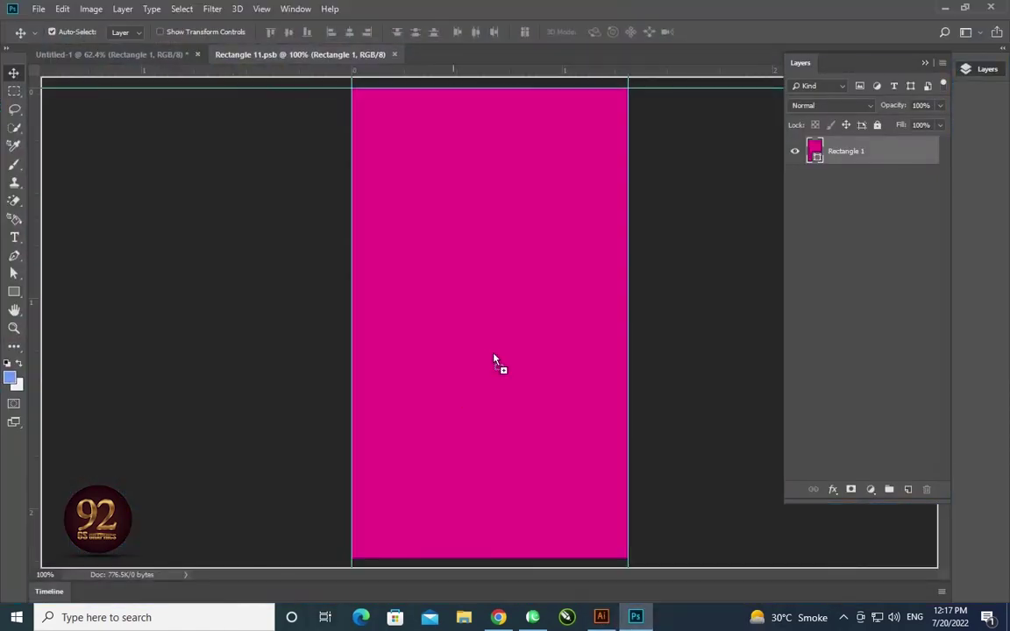
{"action": "left_click_drag", "start_coordinate": [635, 613], "coordinate": [532, 352]}
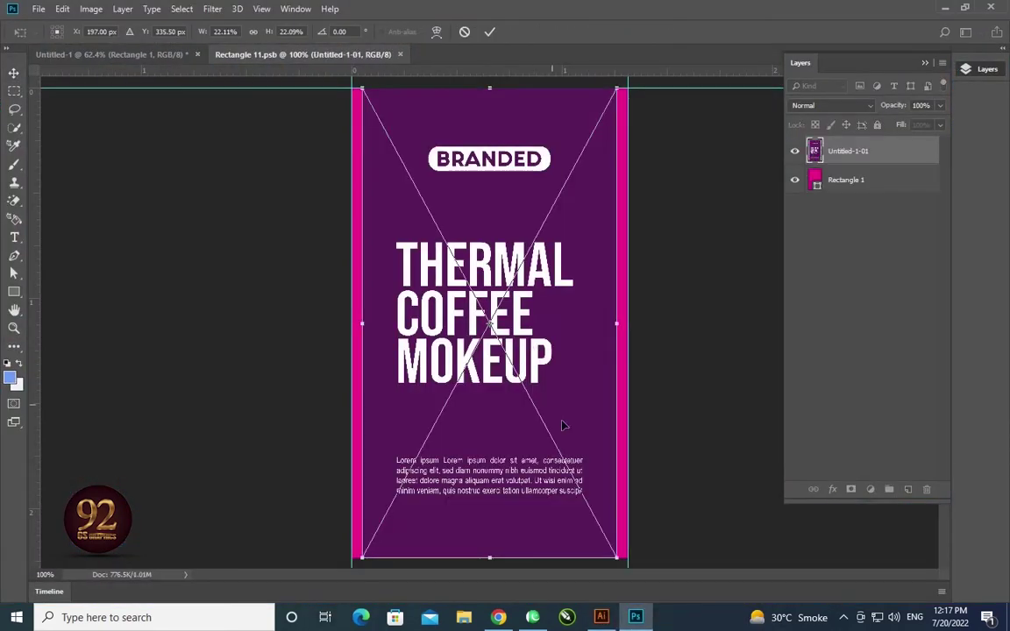
{"action": "left_click_drag", "start_coordinate": [614, 555], "coordinate": [629, 579]}
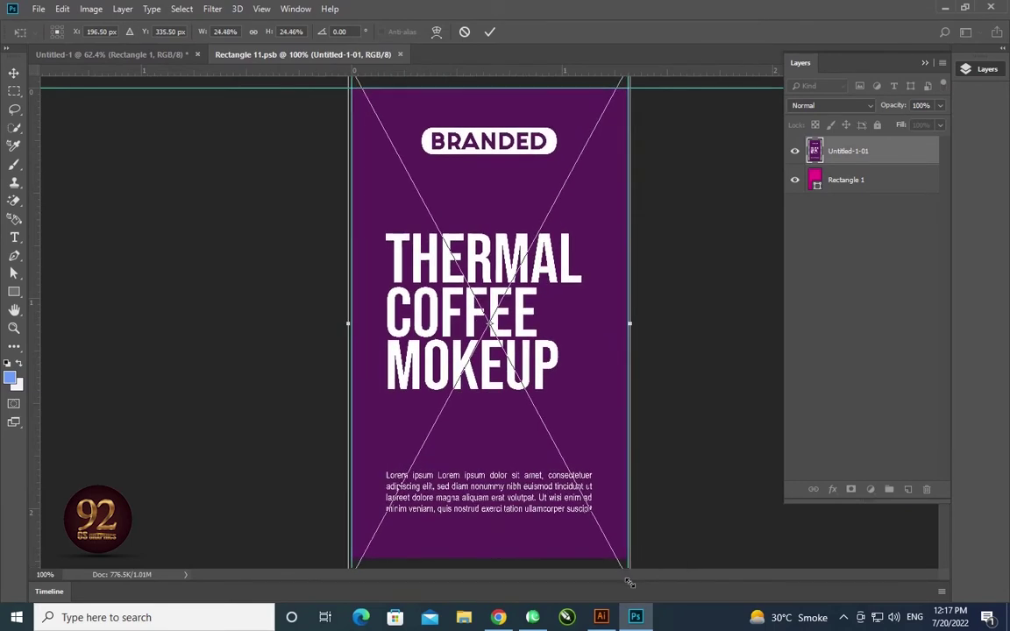
{"action": "key", "text": "Return"}
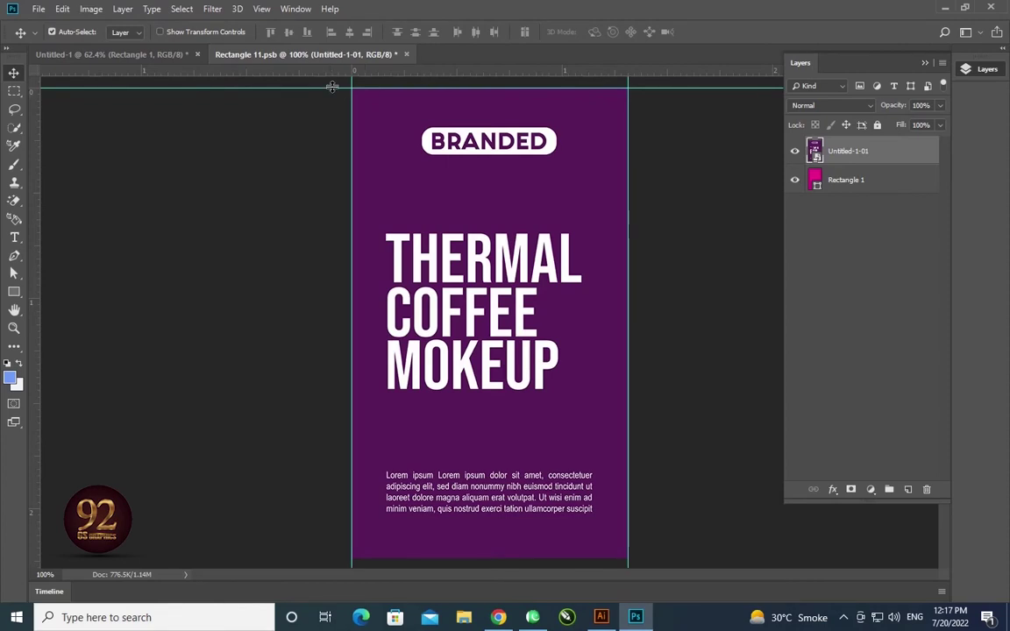
Save the label into the mockup and set Rectangle 11 to Multiply at 100% opacity
{"action": "left_click", "coordinate": [406, 54]}
{"action": "left_click", "coordinate": [438, 232]}
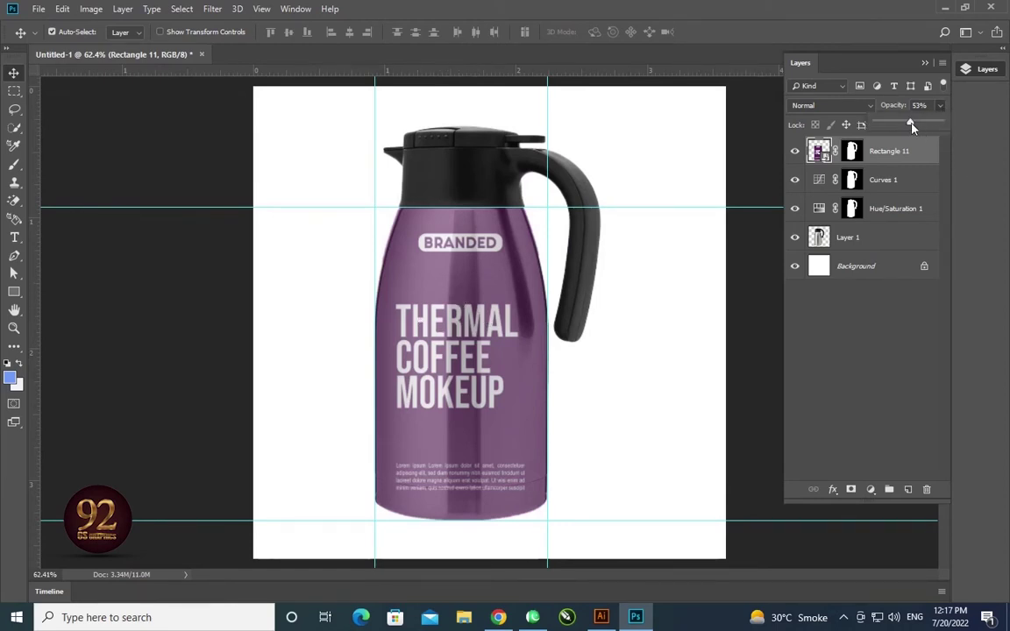
{"action": "left_click_drag", "start_coordinate": [911, 124], "coordinate": [979, 130]}
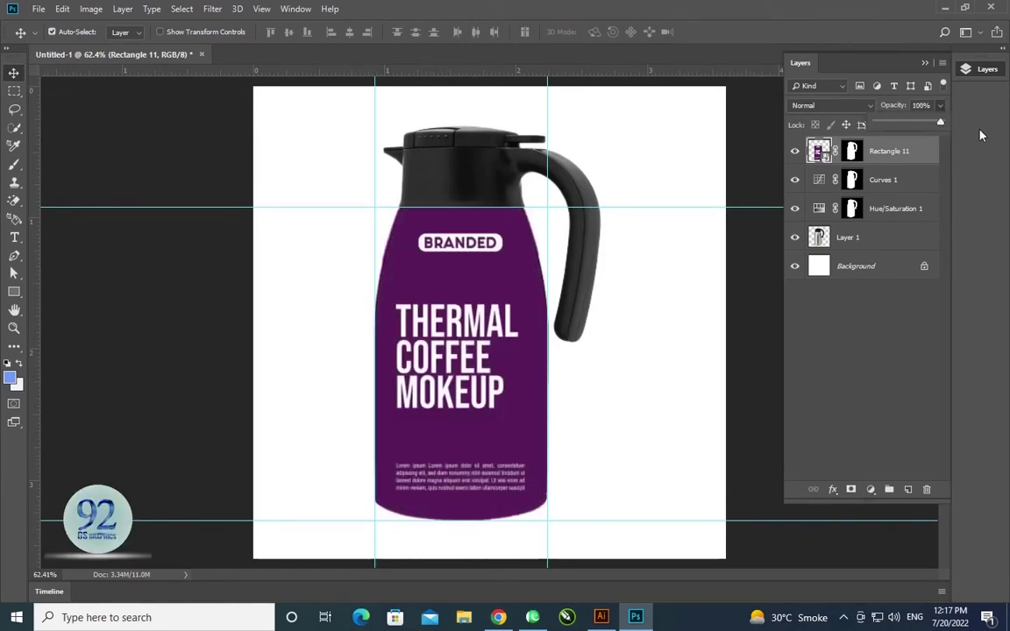
{"action": "left_click", "coordinate": [796, 106]}
{"action": "left_click", "coordinate": [808, 161]}
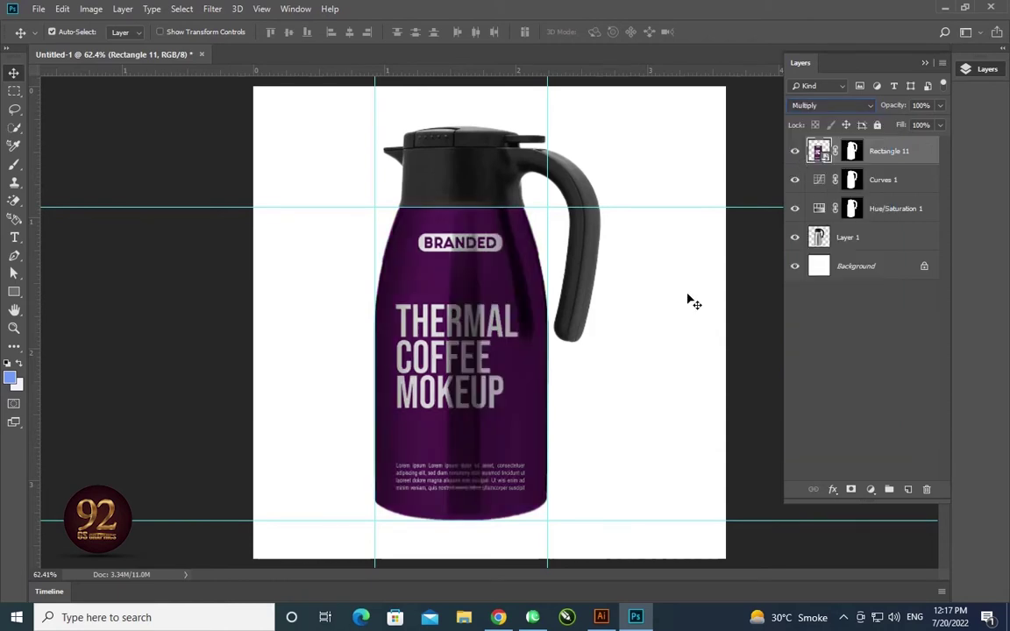
{"action": "scroll", "coordinate": [476, 336], "scroll_direction": "up", "scroll_amount": 3}
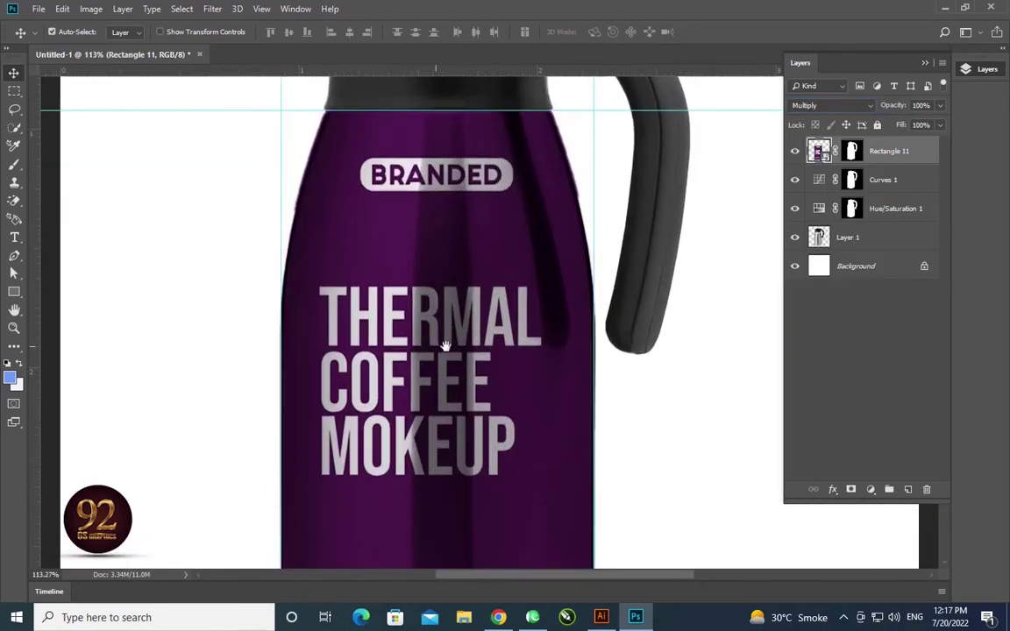
{"action": "scroll", "coordinate": [455, 338], "scroll_direction": "down", "scroll_amount": 1}
{"action": "scroll", "coordinate": [493, 335], "scroll_direction": "down", "scroll_amount": 1}
{"action": "scroll", "coordinate": [496, 340], "scroll_direction": "down", "scroll_amount": 1}
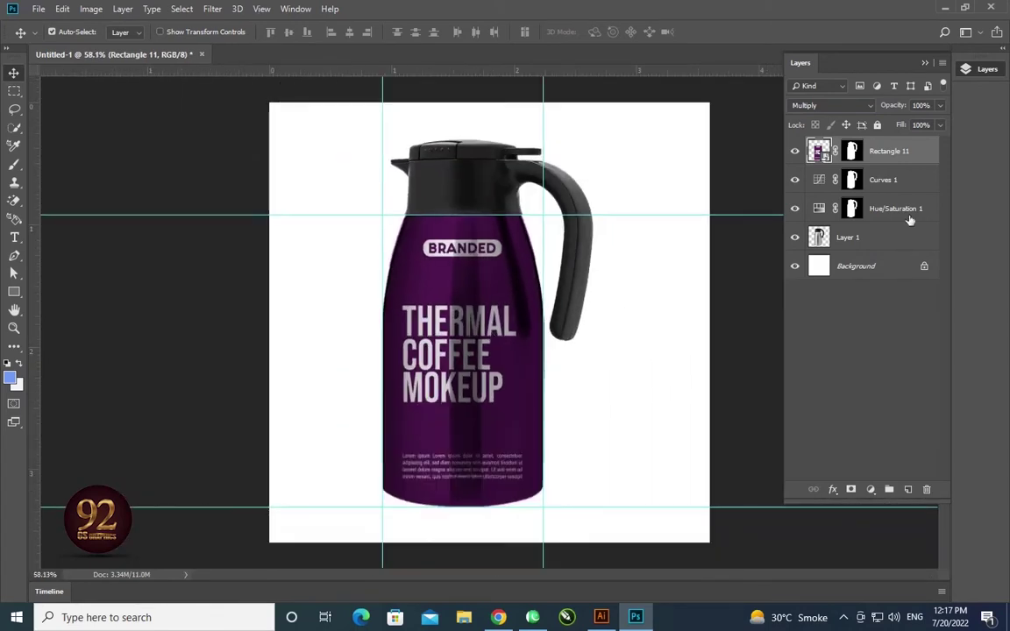
Duplicate Layer 1 and move the copy to the top of the stack
{"action": "left_click", "coordinate": [818, 235]}
{"action": "key", "text": "ctrl+j"}
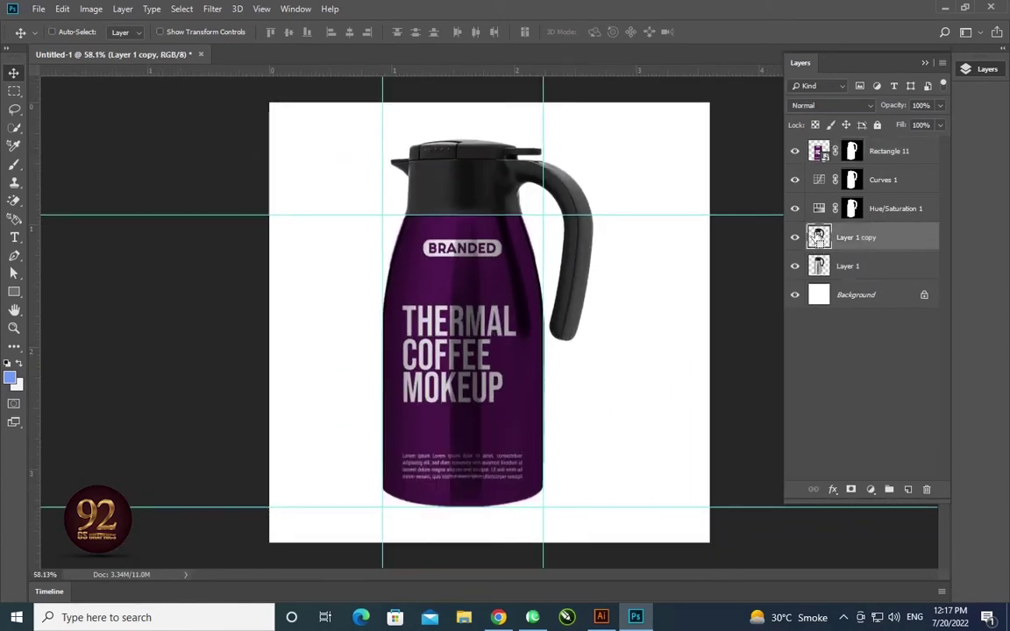
{"action": "left_click_drag", "start_coordinate": [895, 235], "coordinate": [900, 149]}
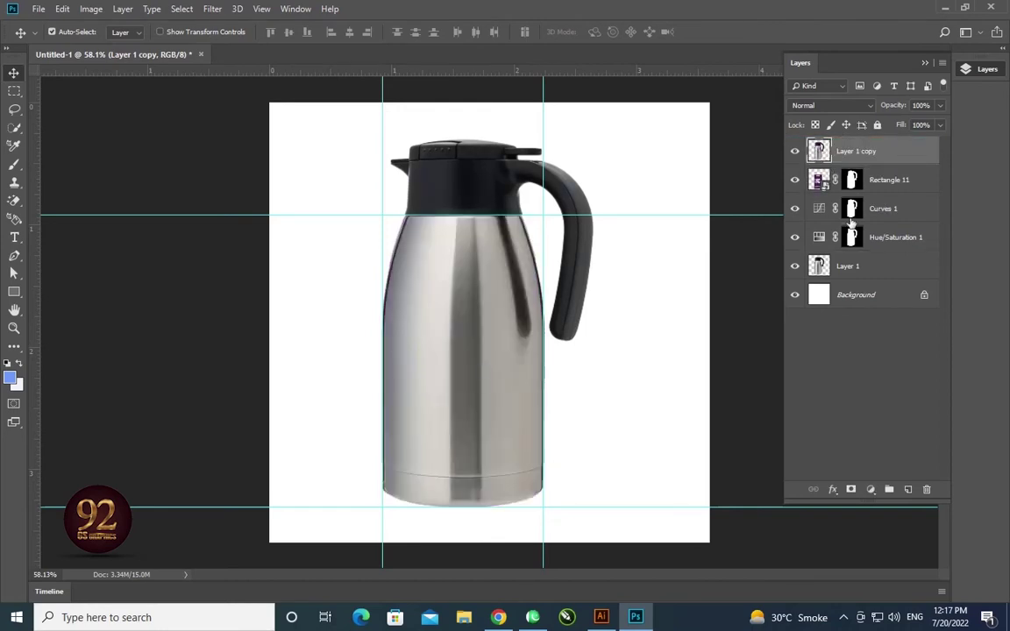
Camera Raw the copy: Contrast +89, Highlights -100, Shadows -56, Whites -18, Blacks -49
{"action": "left_click", "coordinate": [218, 11]}
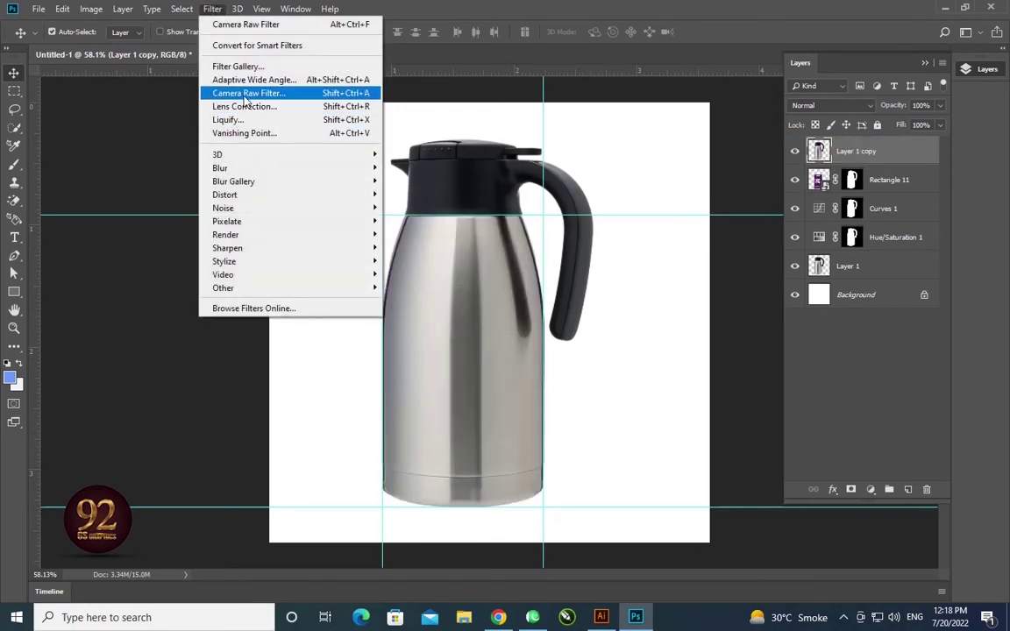
{"action": "left_click", "coordinate": [224, 92]}
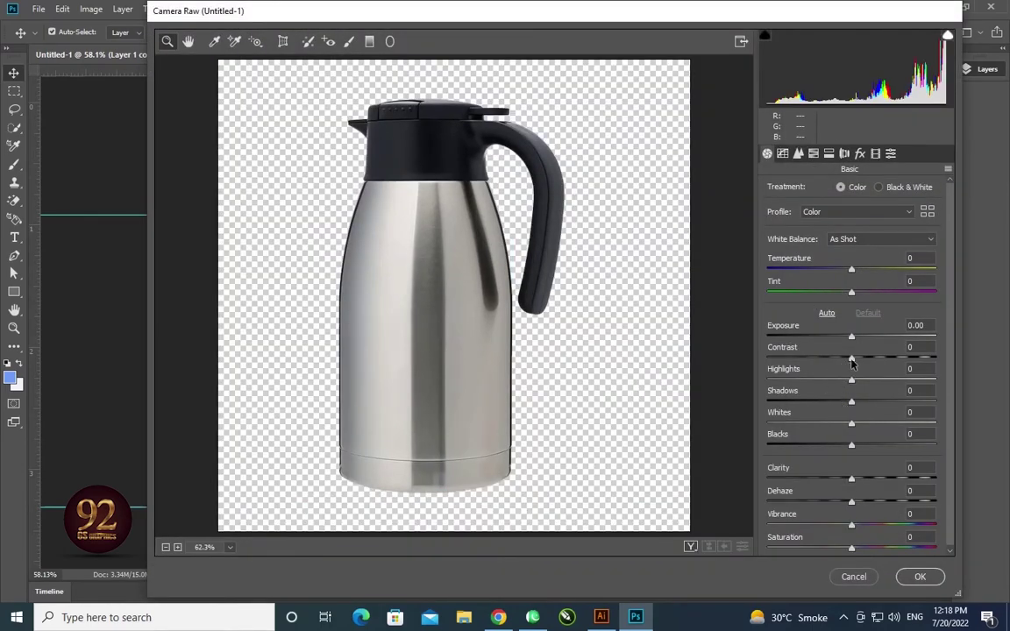
{"action": "left_click_drag", "start_coordinate": [851, 380], "coordinate": [743, 387]}
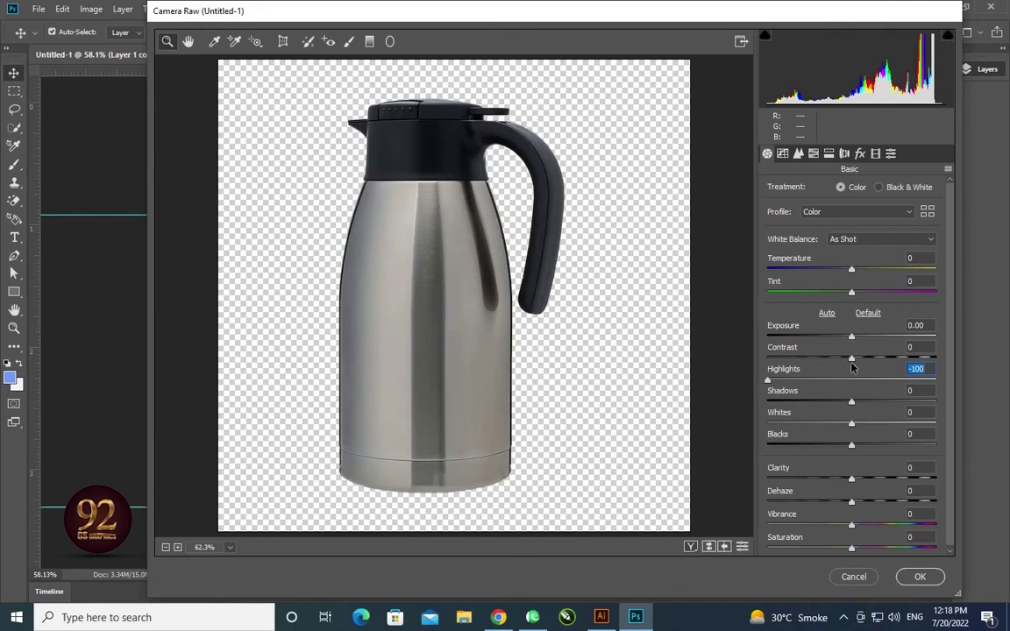
{"action": "left_click_drag", "start_coordinate": [851, 358], "coordinate": [928, 360]}
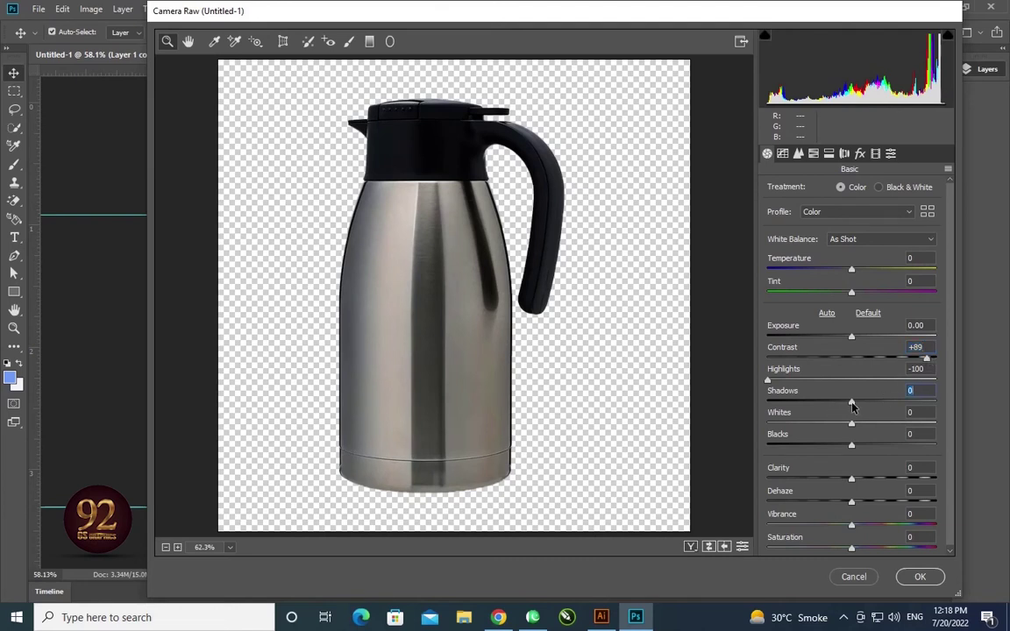
{"action": "left_click_drag", "start_coordinate": [851, 405], "coordinate": [808, 410]}
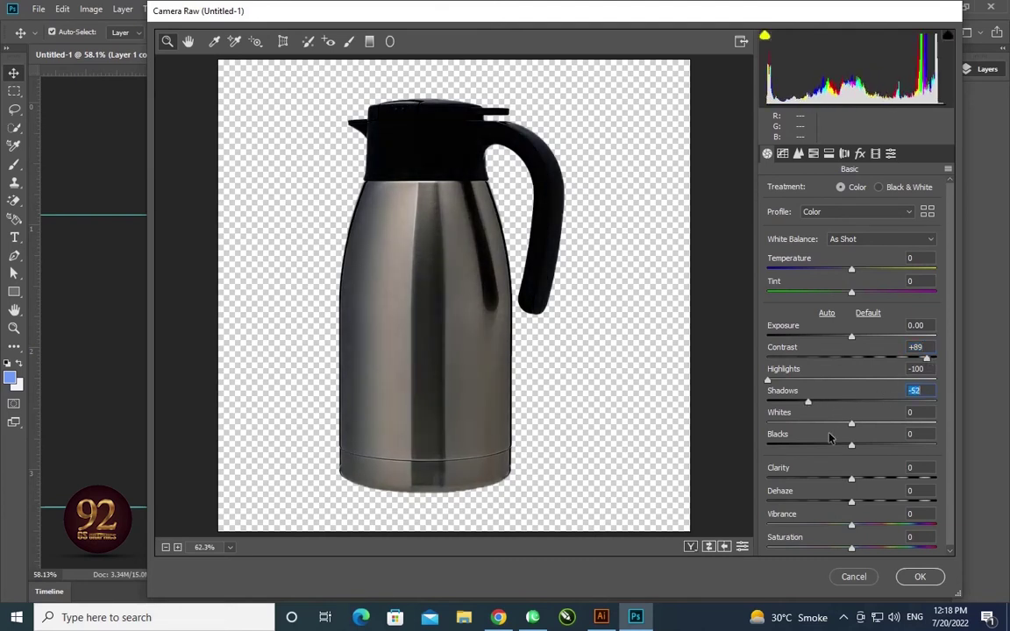
{"action": "left_click_drag", "start_coordinate": [852, 447], "coordinate": [810, 448]}
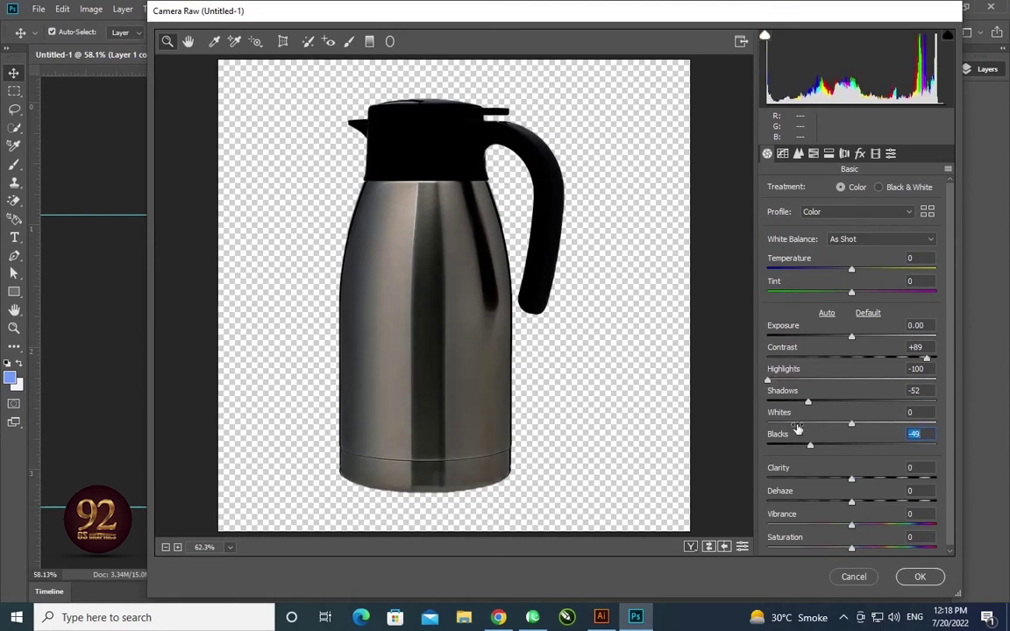
{"action": "left_click_drag", "start_coordinate": [851, 424], "coordinate": [804, 405]}
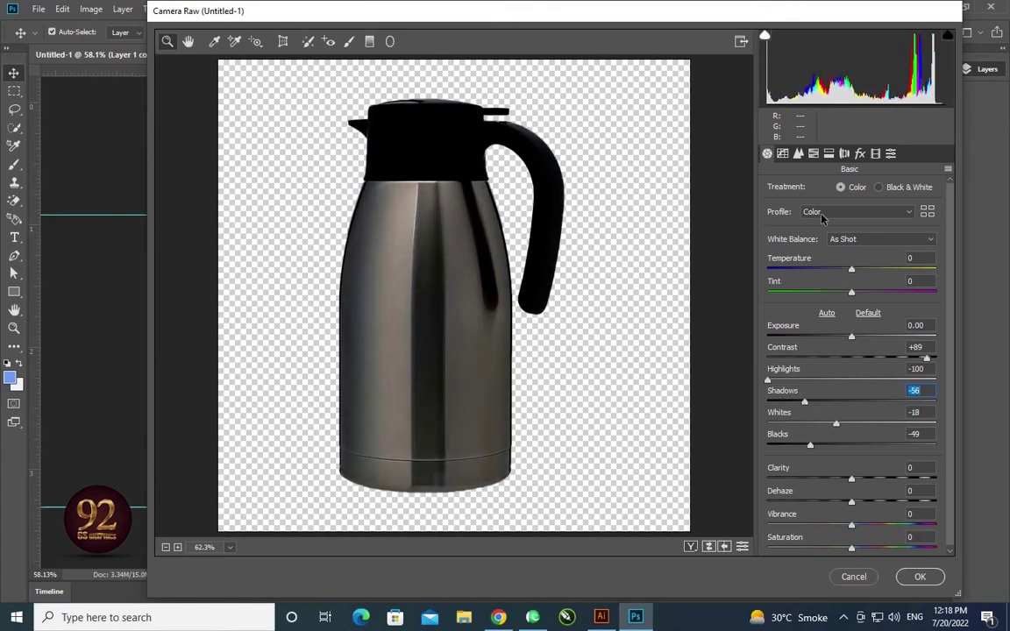
{"action": "left_click", "coordinate": [917, 578]}
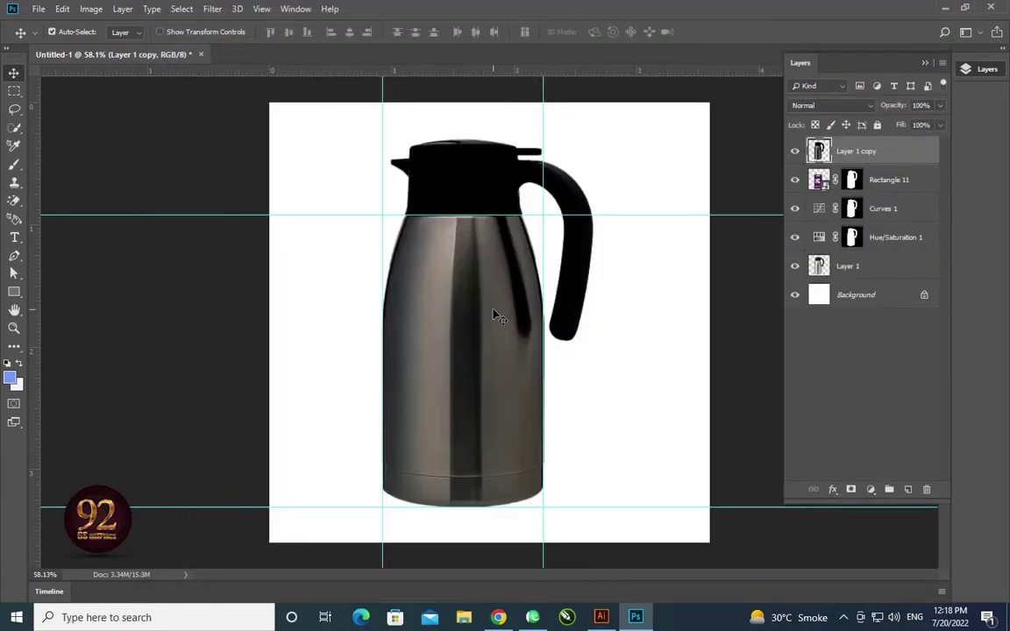
Blend Layer 1 copy in Screen mode at about 29% opacity for a metallic sheen
{"action": "left_click", "coordinate": [855, 107]}
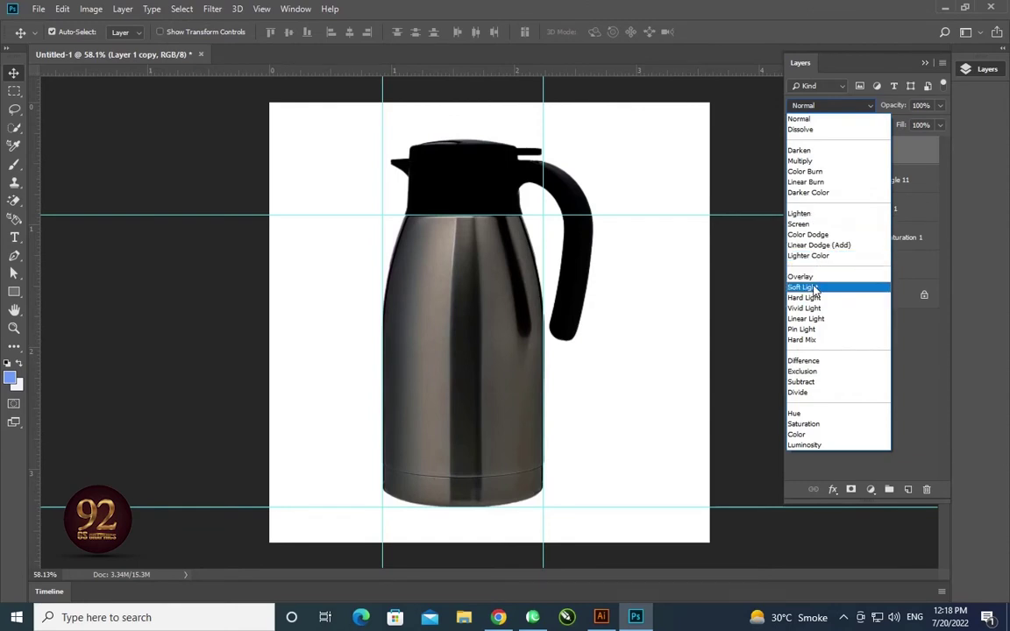
{"action": "left_click", "coordinate": [799, 224]}
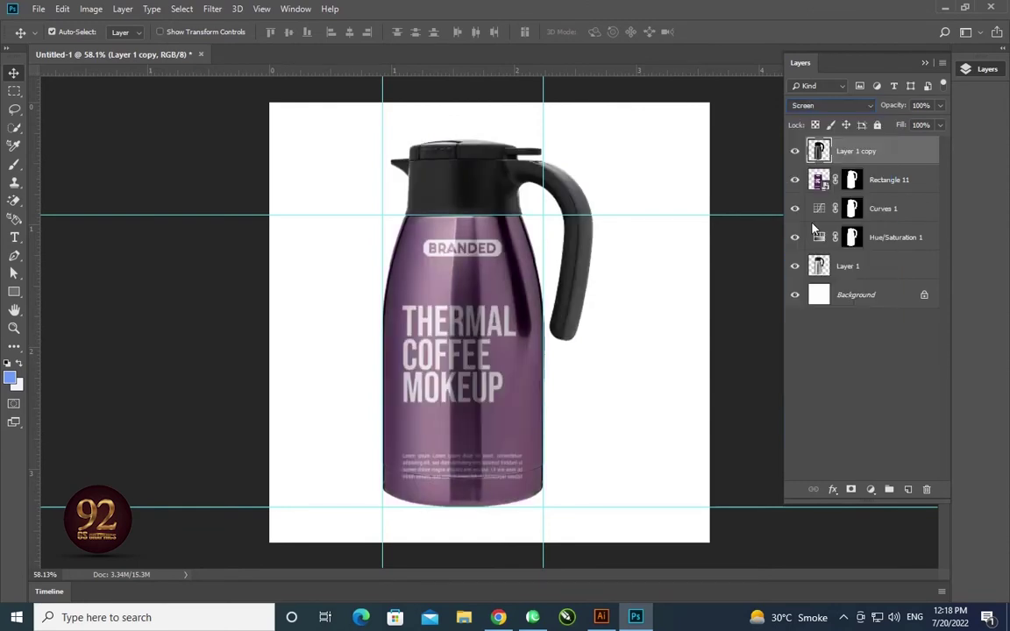
{"action": "left_click", "coordinate": [940, 105]}
{"action": "left_click_drag", "start_coordinate": [938, 124], "coordinate": [902, 124]}
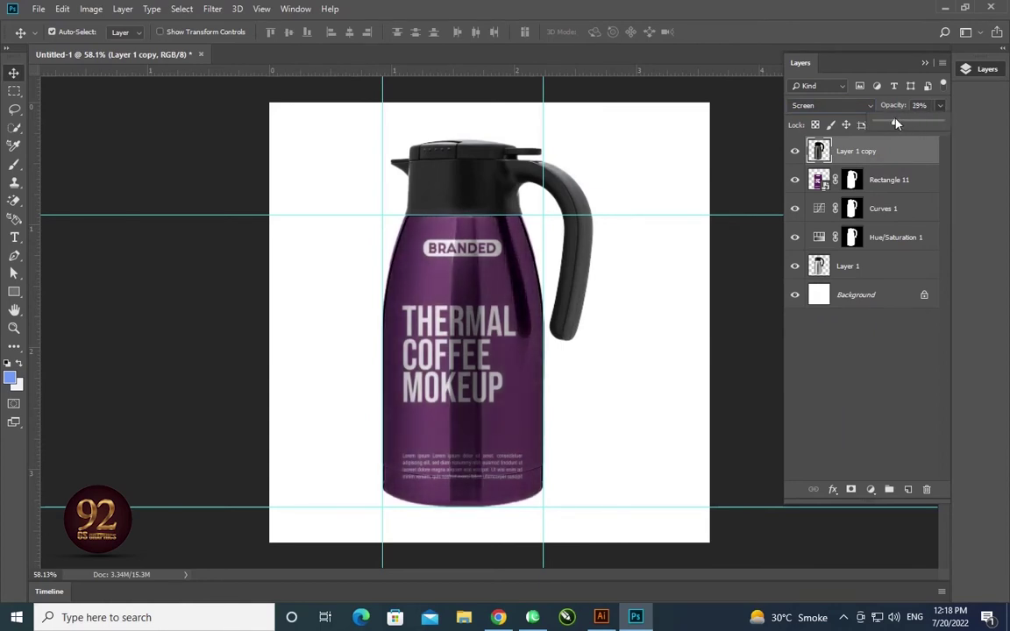
{"action": "left_click", "coordinate": [819, 211]}
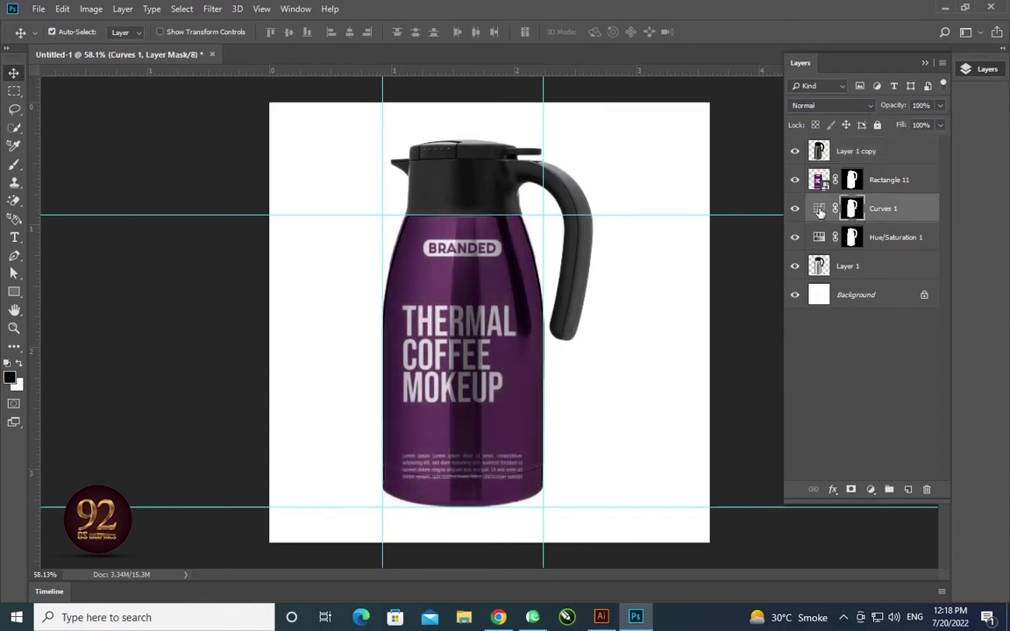
Give Curves 1 a two-point upward-bent RGB curve that brightens the bottle's midtones
{"action": "double_click", "coordinate": [819, 211]}
{"action": "left_click_drag", "start_coordinate": [571, 244], "coordinate": [704, 282]}
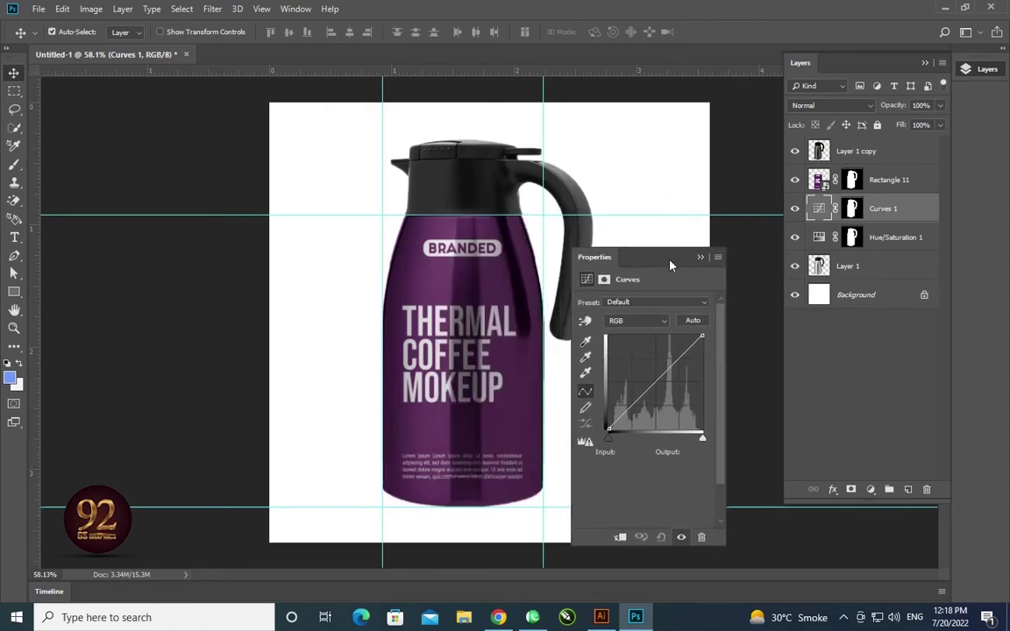
{"action": "mouse_move", "coordinate": [647, 392]}
{"action": "left_mouse_down"}
{"action": "mouse_move", "coordinate": [646, 375]}
{"action": "mouse_move", "coordinate": [623, 405]}
{"action": "left_mouse_up"}
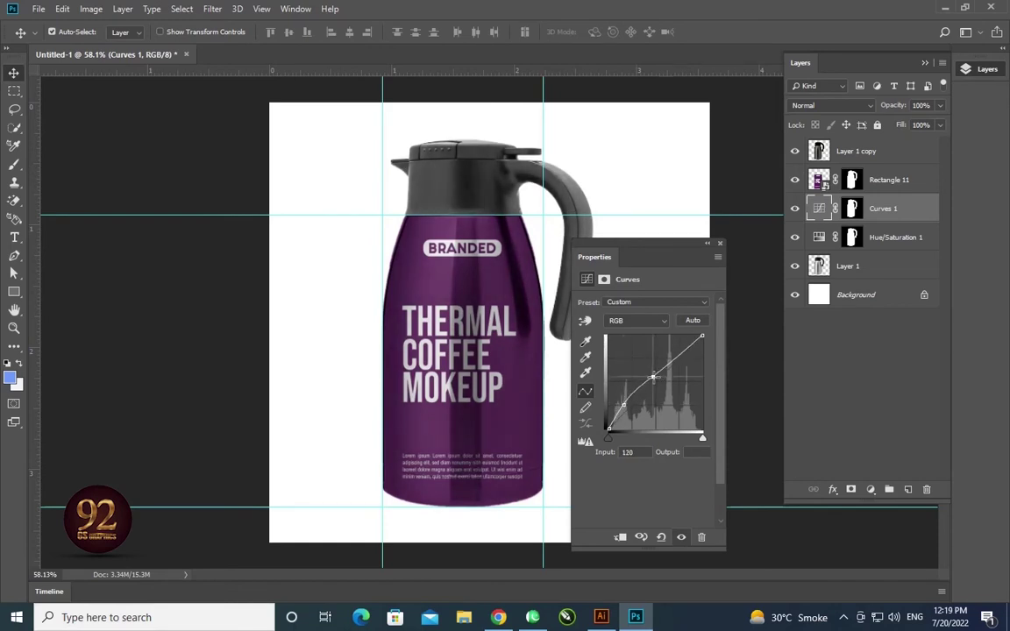
{"action": "left_click", "coordinate": [658, 372]}
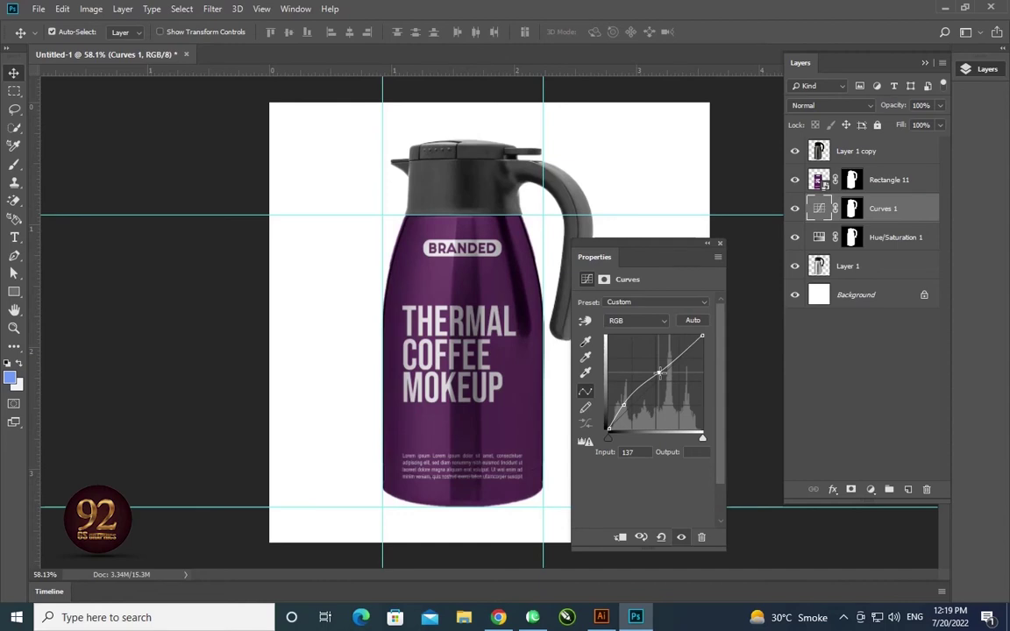
{"action": "left_click_drag", "start_coordinate": [658, 373], "coordinate": [655, 377]}
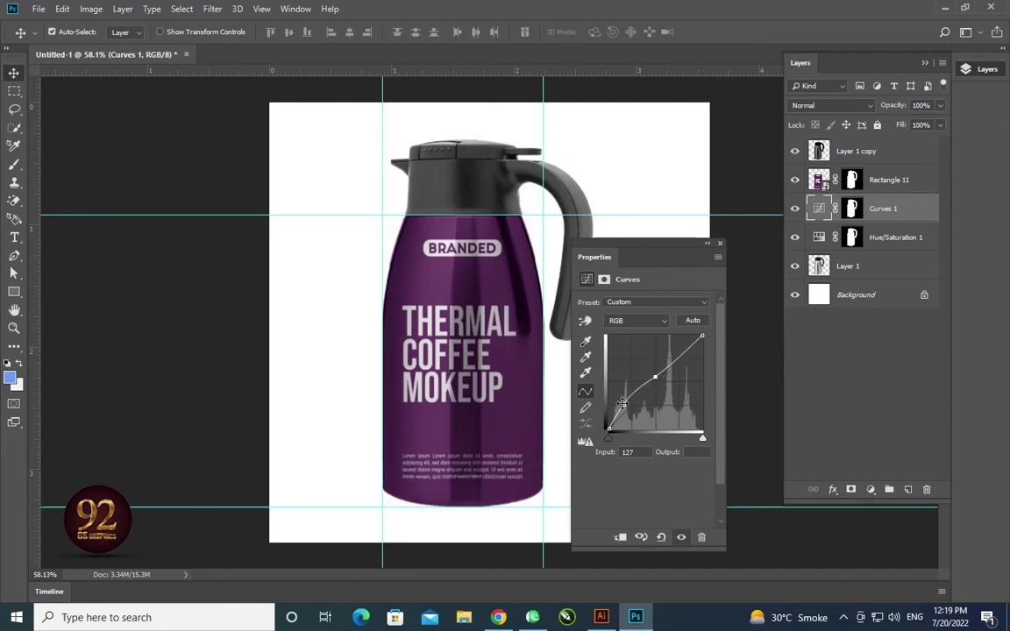
{"action": "left_click", "coordinate": [621, 402]}
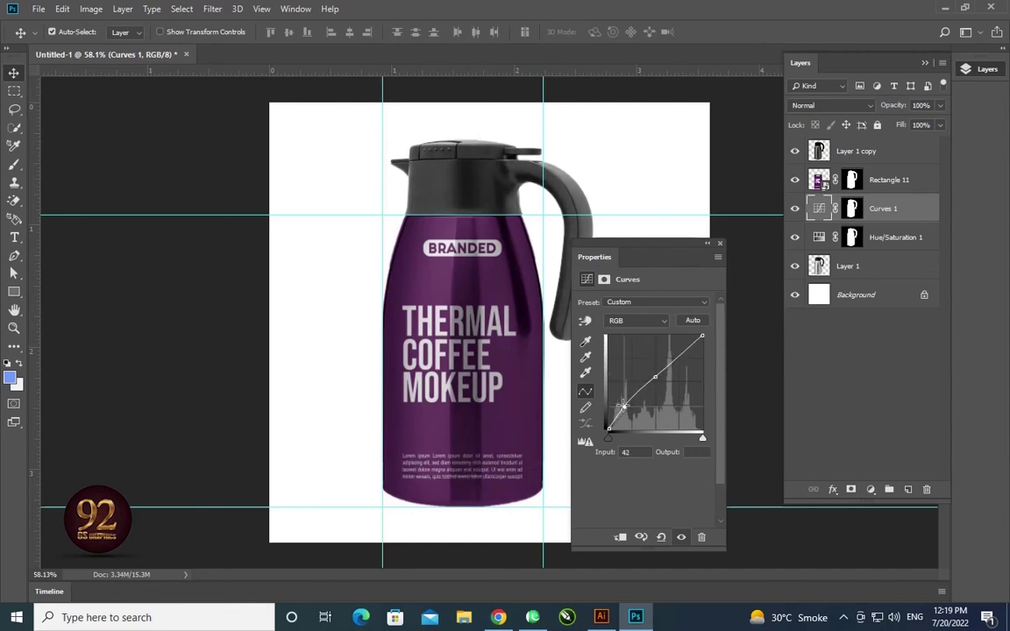
{"action": "left_click", "coordinate": [719, 244]}
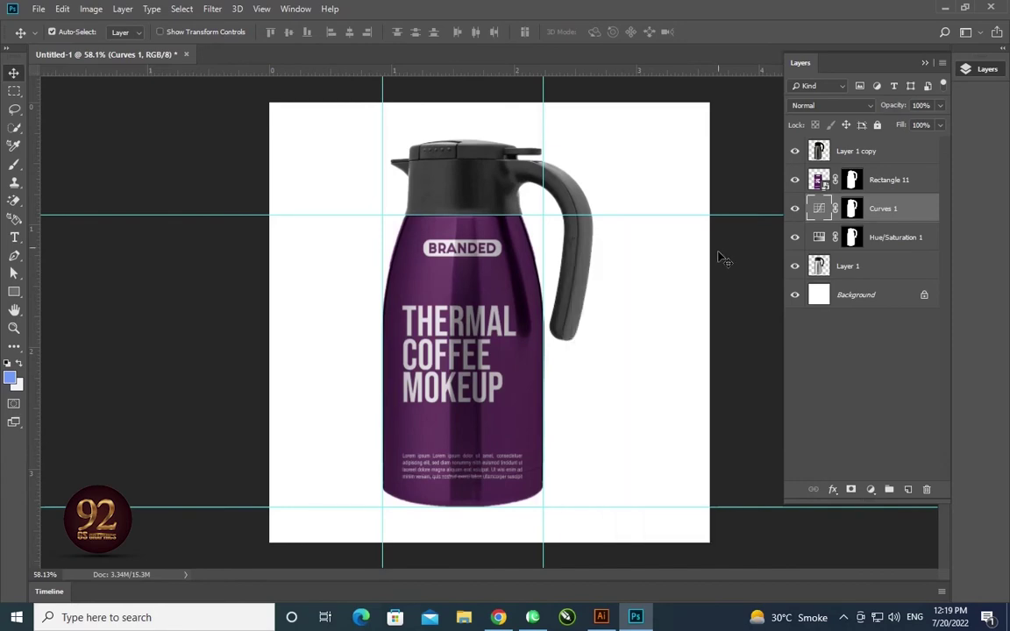
Remove all ruler guides from the canvas with View > Clear Guides
{"action": "left_click", "coordinate": [213, 9]}
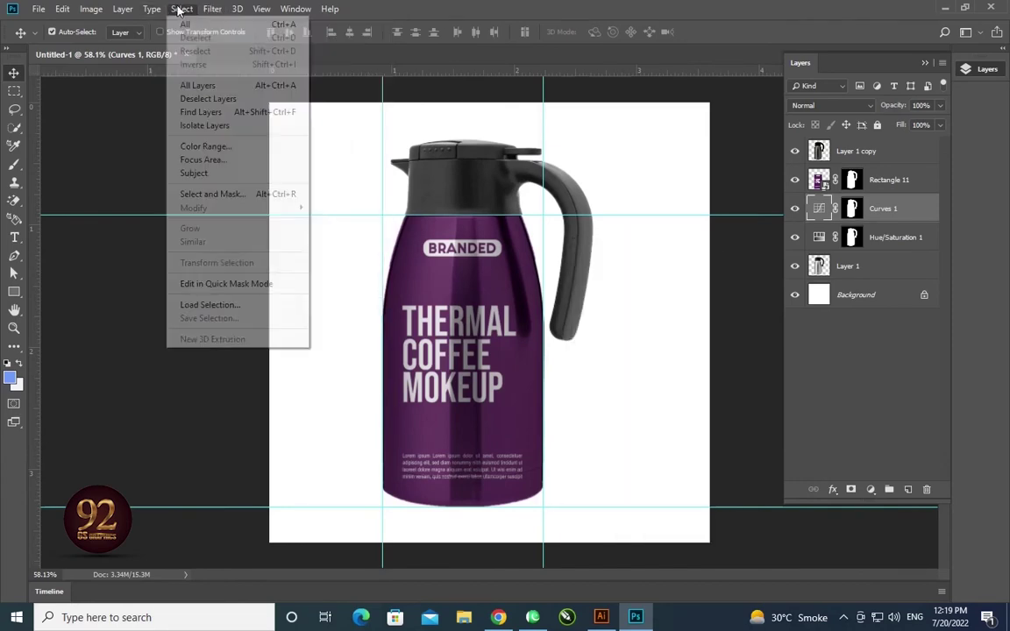
{"action": "left_click", "coordinate": [261, 8]}
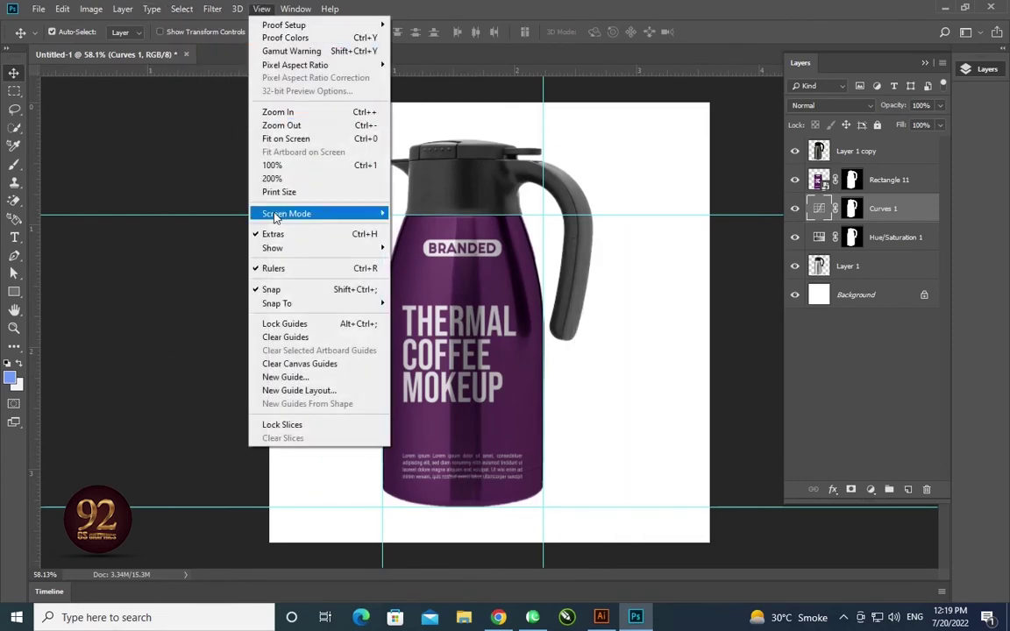
{"action": "left_click", "coordinate": [299, 339]}
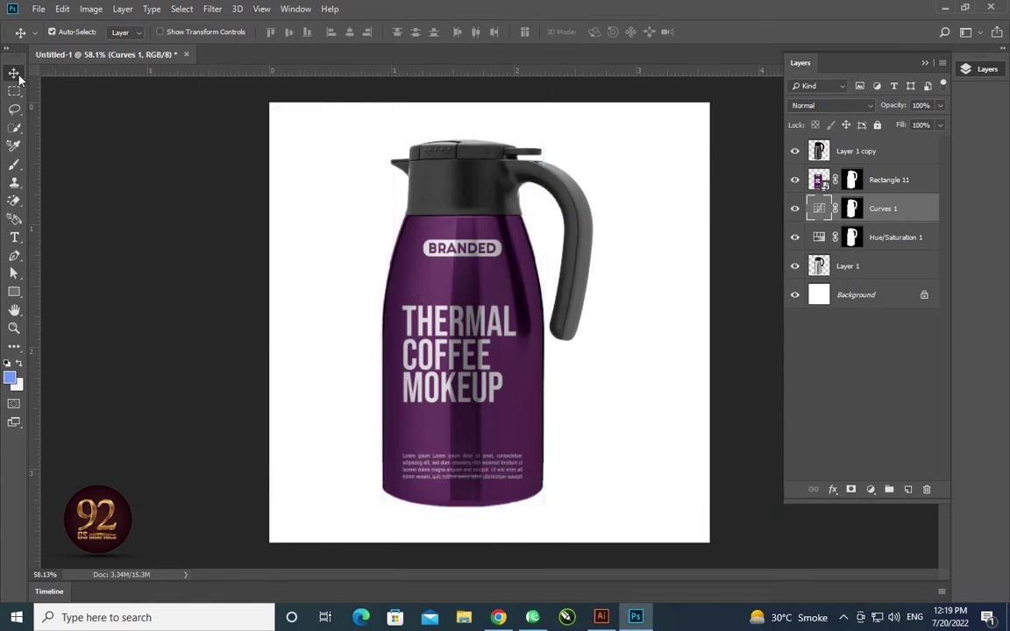
{"action": "left_click", "coordinate": [901, 305]}
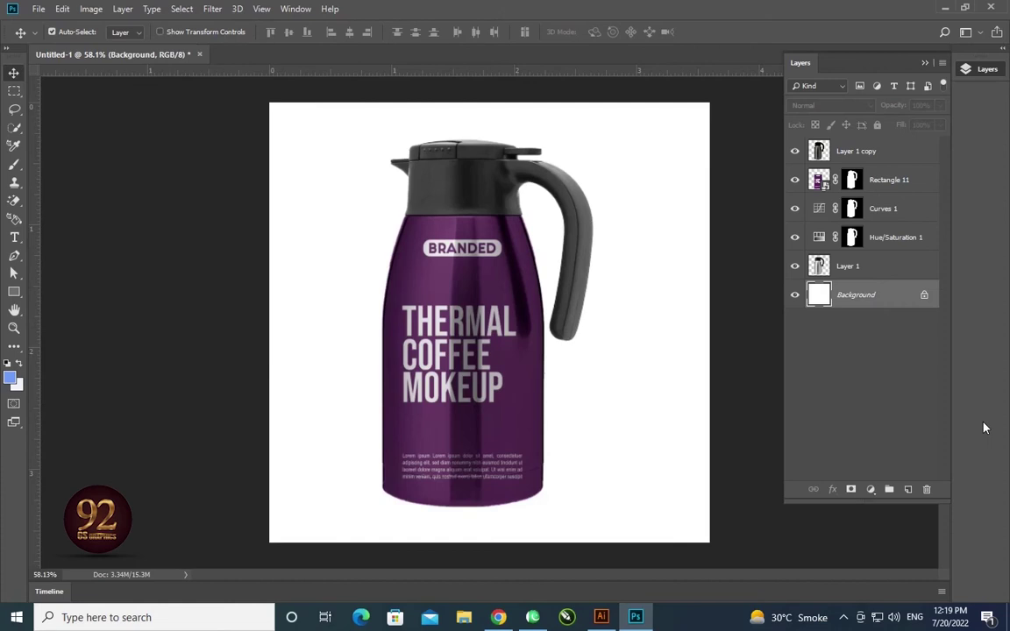
Add a grey linear Gradient Fill 1 layer at 90° above the Background
{"action": "left_click", "coordinate": [908, 490]}
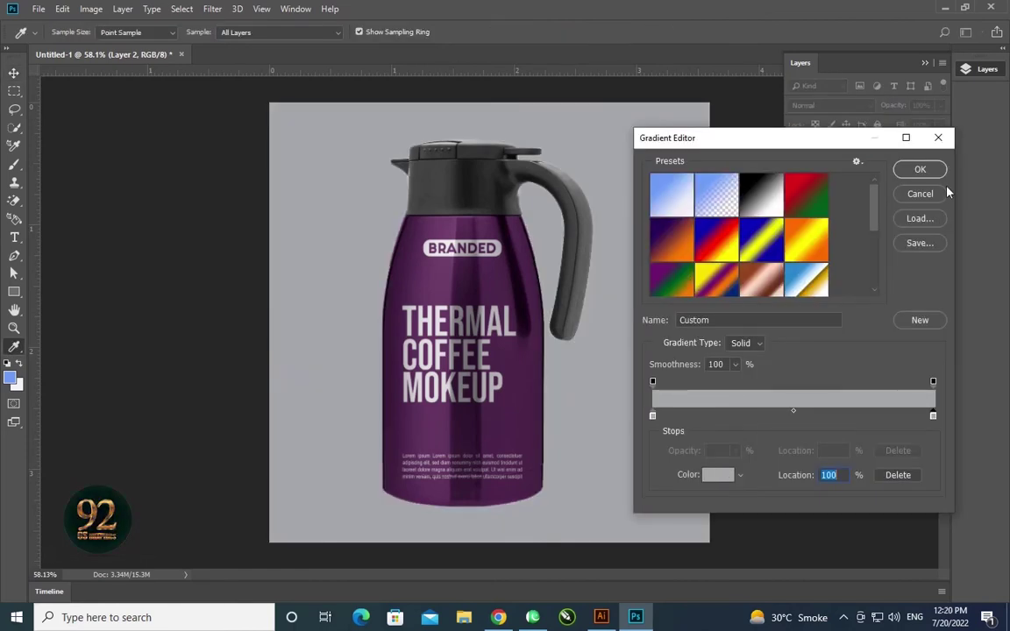
{"action": "left_click", "coordinate": [919, 169]}
{"action": "left_click", "coordinate": [875, 227]}
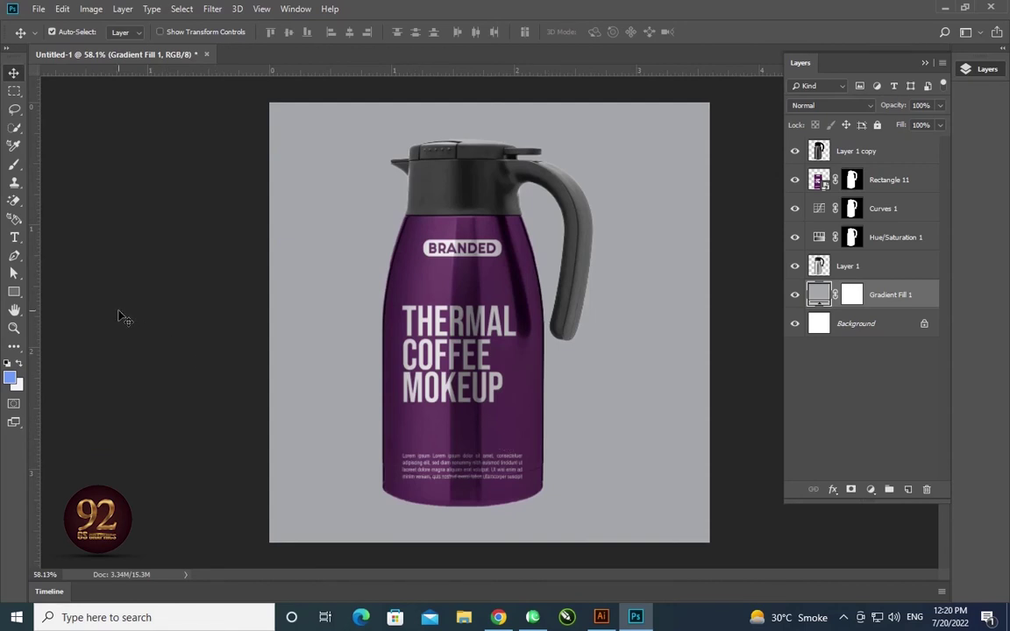
Draw a vertical gradient on Gradient Fill 1's mask so the grey fades to white at bottom
{"action": "key", "text": "i"}
{"action": "left_click", "coordinate": [22, 359]}
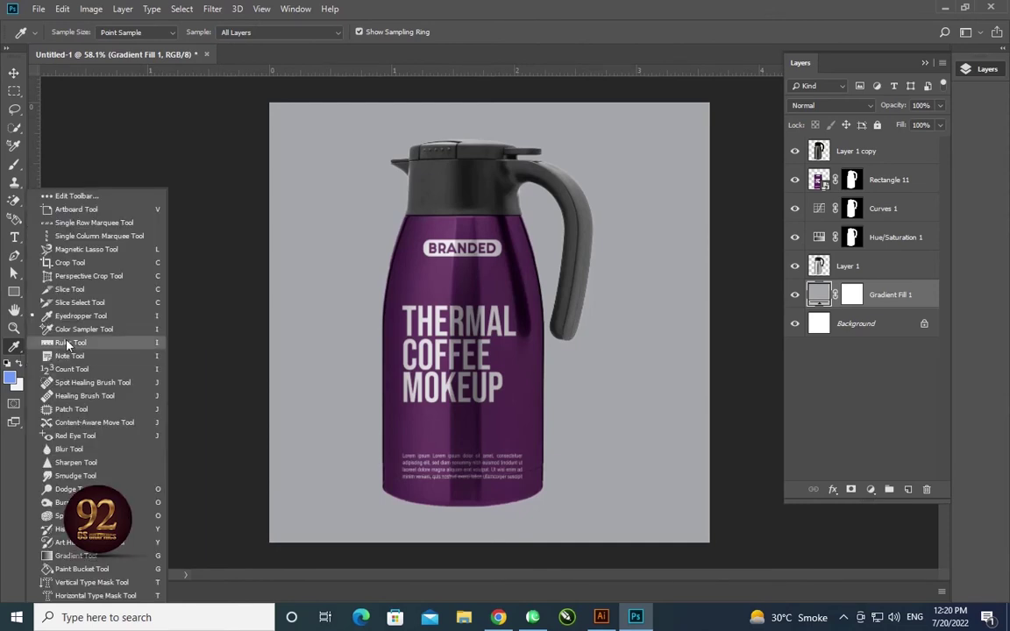
{"action": "left_click", "coordinate": [75, 555]}
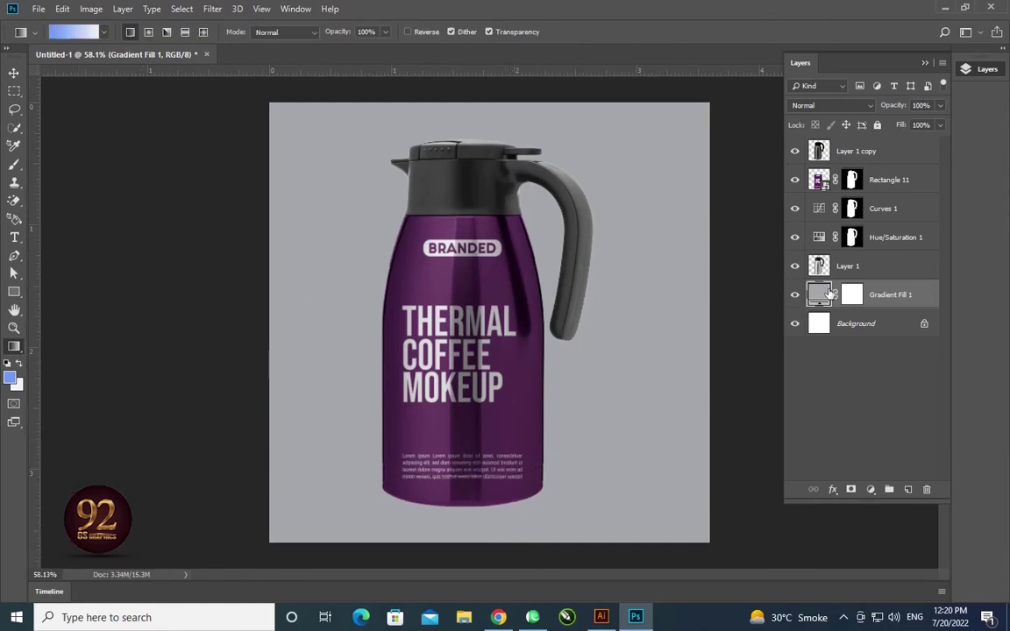
{"action": "left_click", "coordinate": [849, 303]}
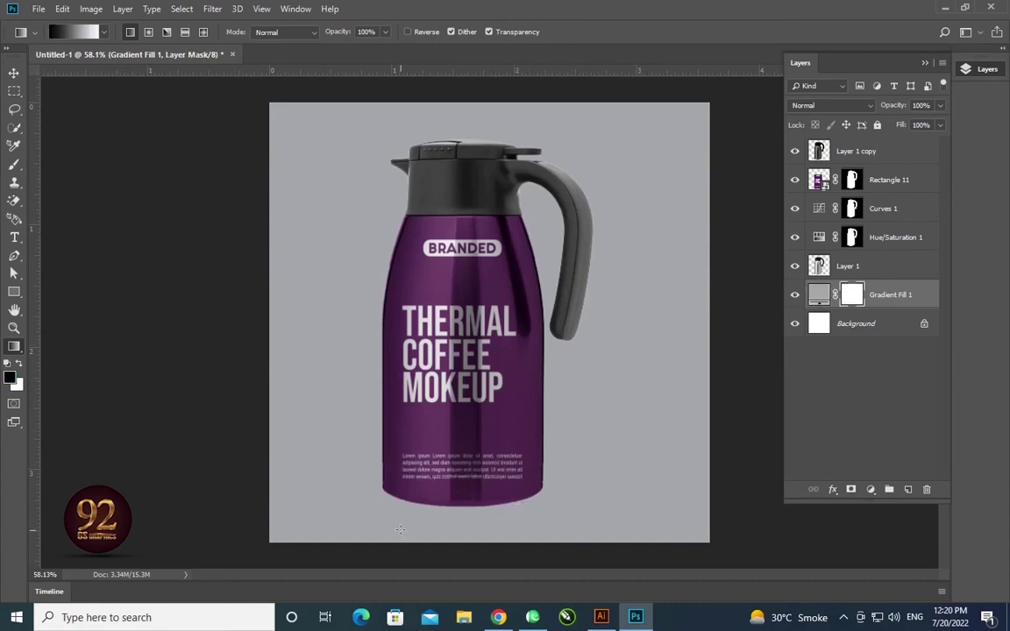
{"action": "left_click_drag", "start_coordinate": [465, 518], "coordinate": [460, 83]}
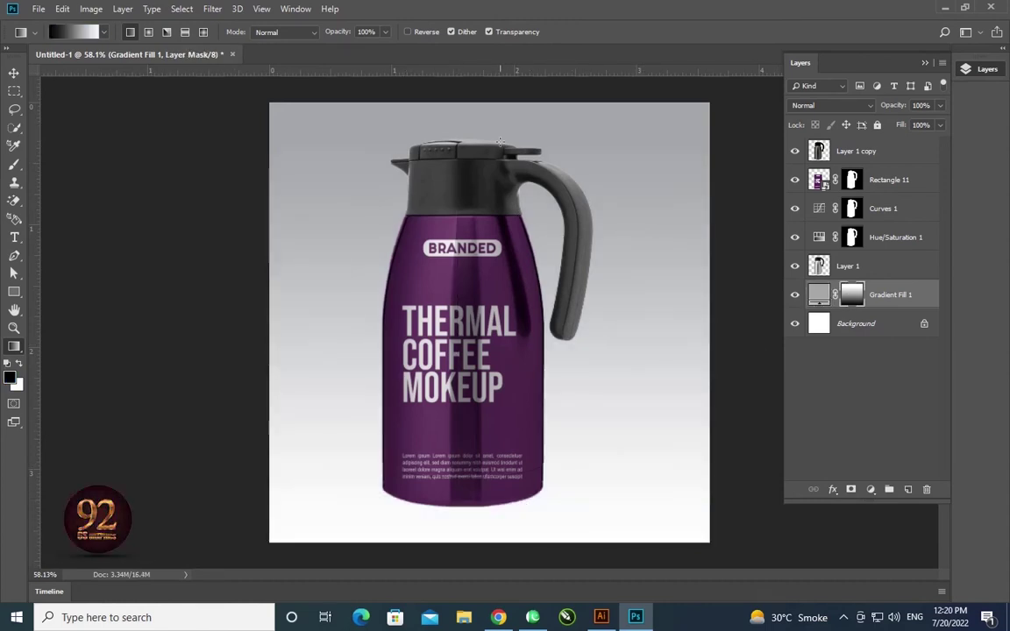
{"action": "mouse_move", "coordinate": [500, 118]}
{"action": "left_mouse_down"}
{"action": "mouse_move", "coordinate": [504, 519]}
{"action": "mouse_move", "coordinate": [501, 149]}
{"action": "left_mouse_up"}
{"action": "left_click_drag", "start_coordinate": [480, 522], "coordinate": [497, 445]}
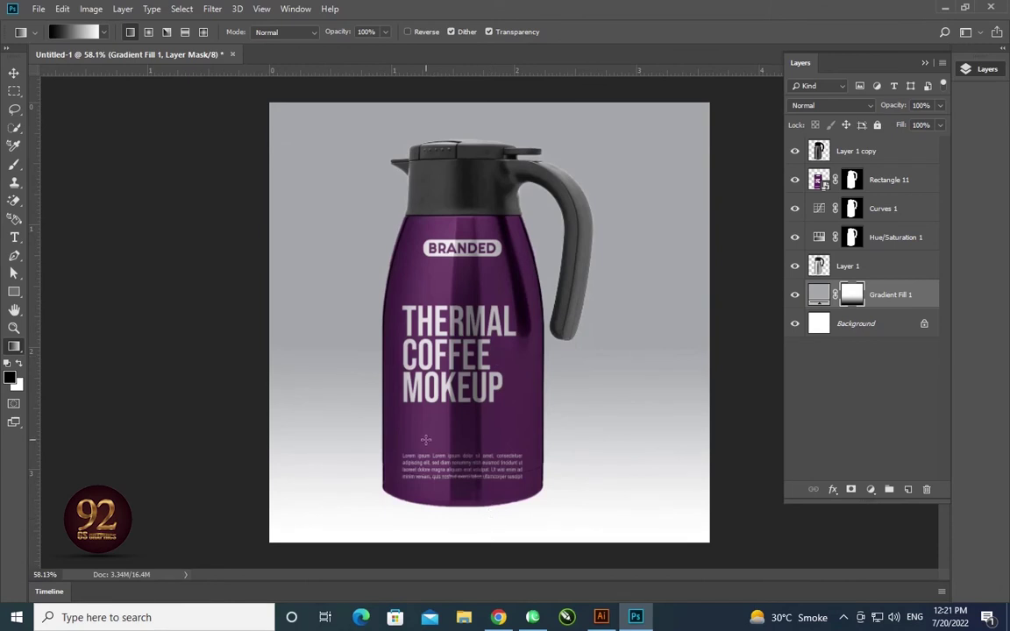
{"action": "left_click", "coordinate": [15, 73]}
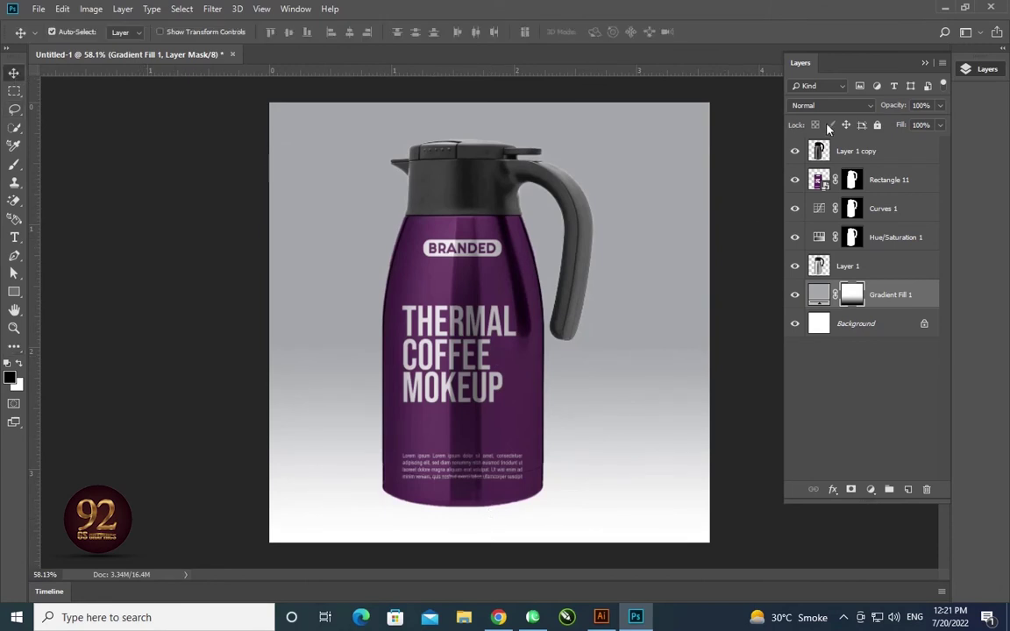
Move Layer 1 through Layer 1 copy together about 71 px to the right
{"action": "left_click", "coordinate": [904, 275]}
{"action": "left_click", "coordinate": [885, 151], "text": "shift"}
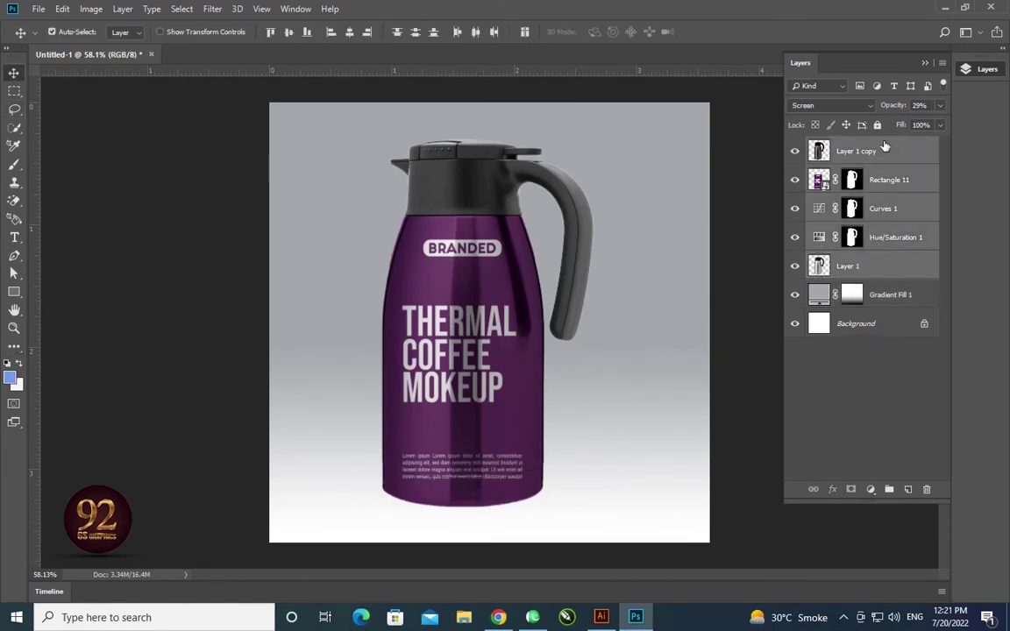
{"action": "key", "text": "ctrl+t"}
{"action": "left_click_drag", "start_coordinate": [464, 378], "coordinate": [497, 378]}
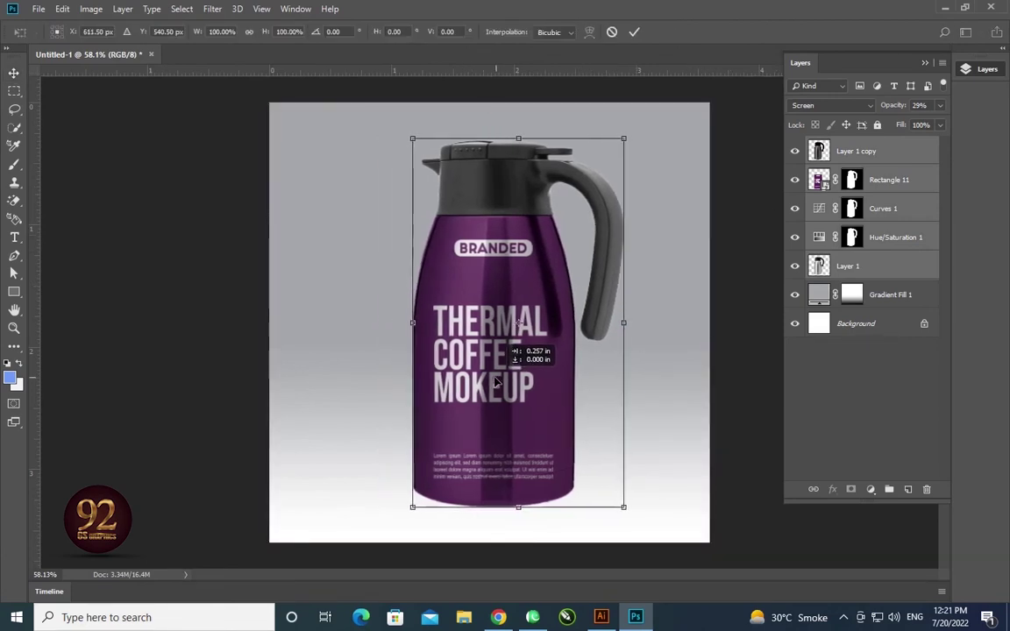
{"action": "key", "text": "Return"}
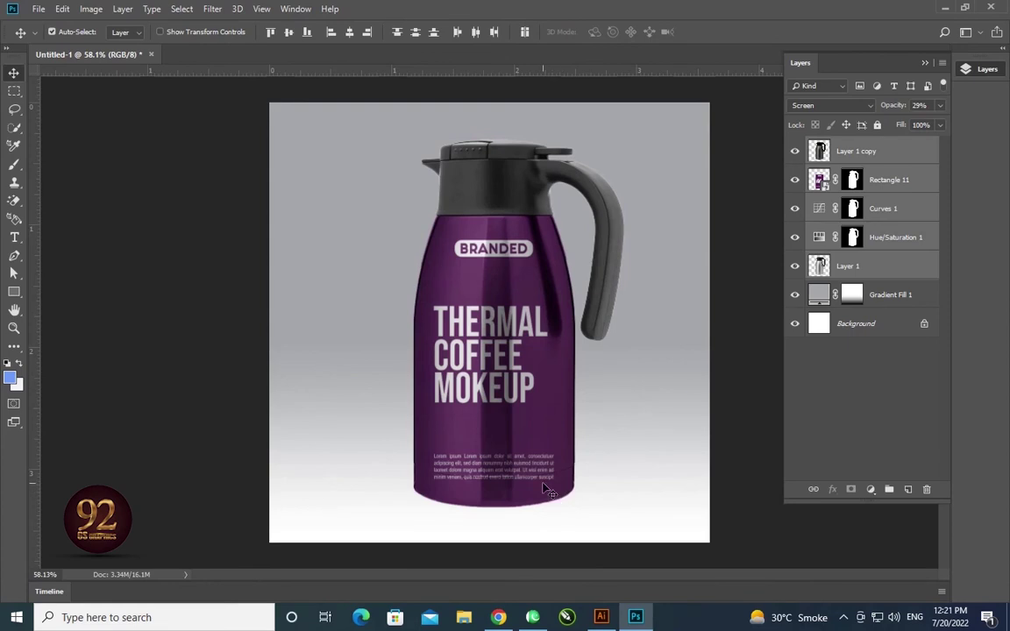
{"action": "left_click", "coordinate": [872, 297]}
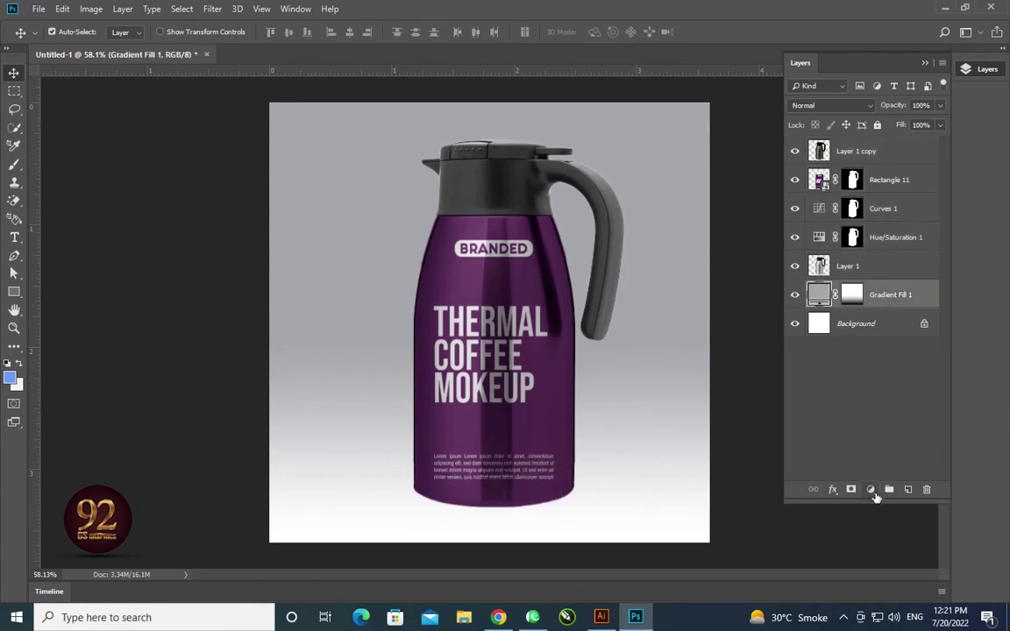
On a new layer, dab a 305 px soft, flattened black brush under the carafe's base
{"action": "left_click", "coordinate": [908, 490]}
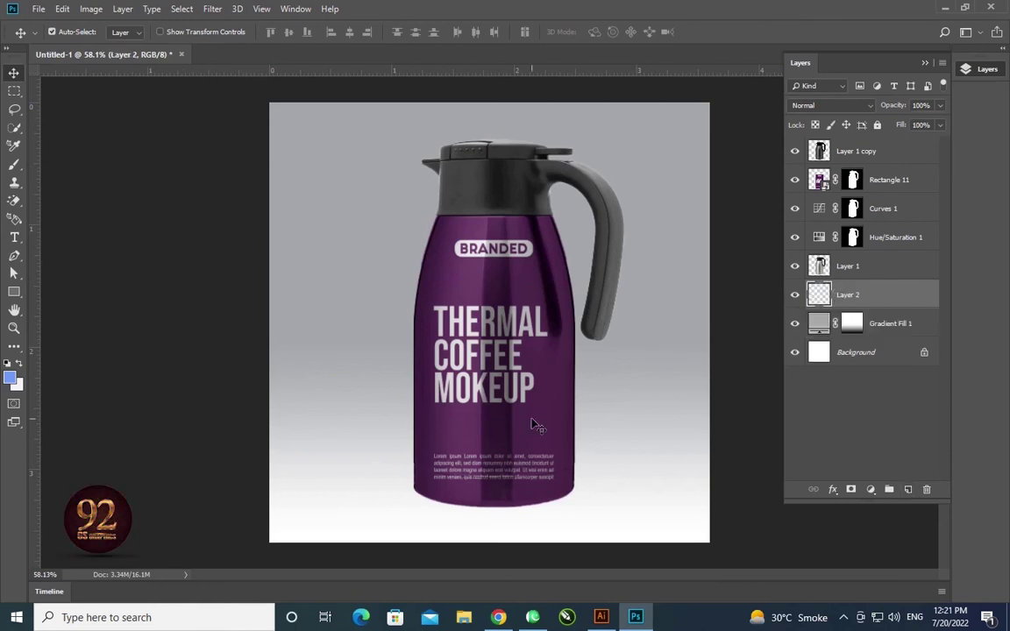
{"action": "left_click", "coordinate": [14, 164]}
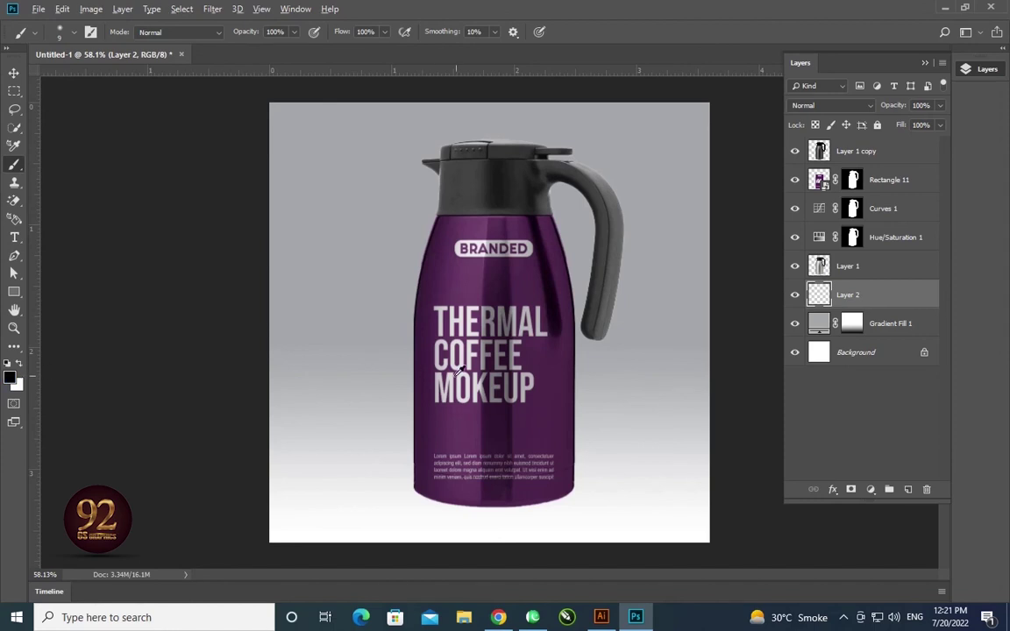
{"action": "left_click_drag", "start_coordinate": [458, 369], "coordinate": [465, 340]}
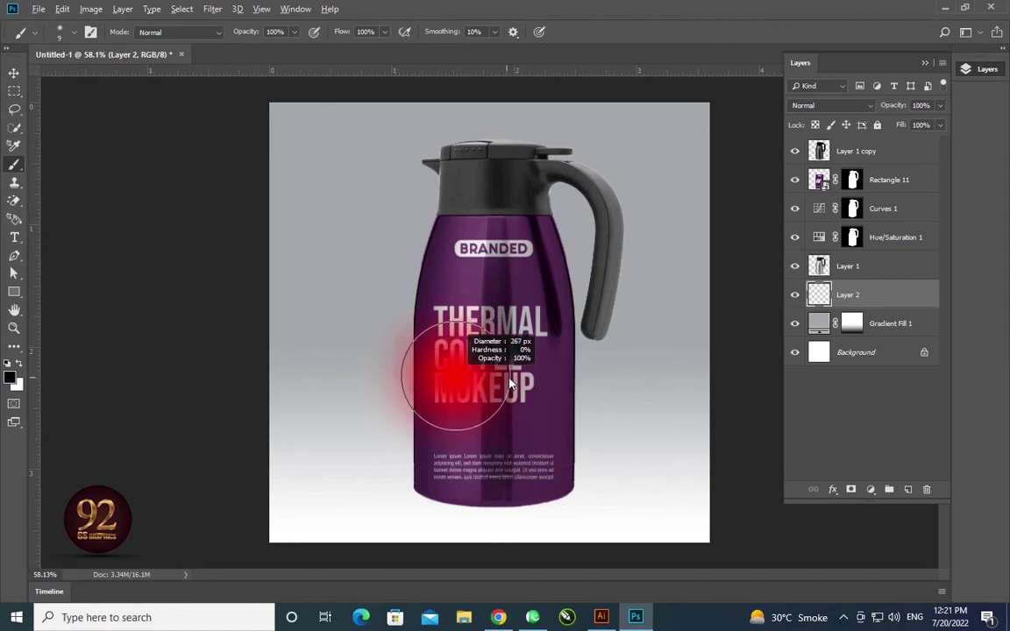
{"action": "left_click", "coordinate": [75, 33]}
{"action": "left_click_drag", "start_coordinate": [42, 69], "coordinate": [42, 79]}
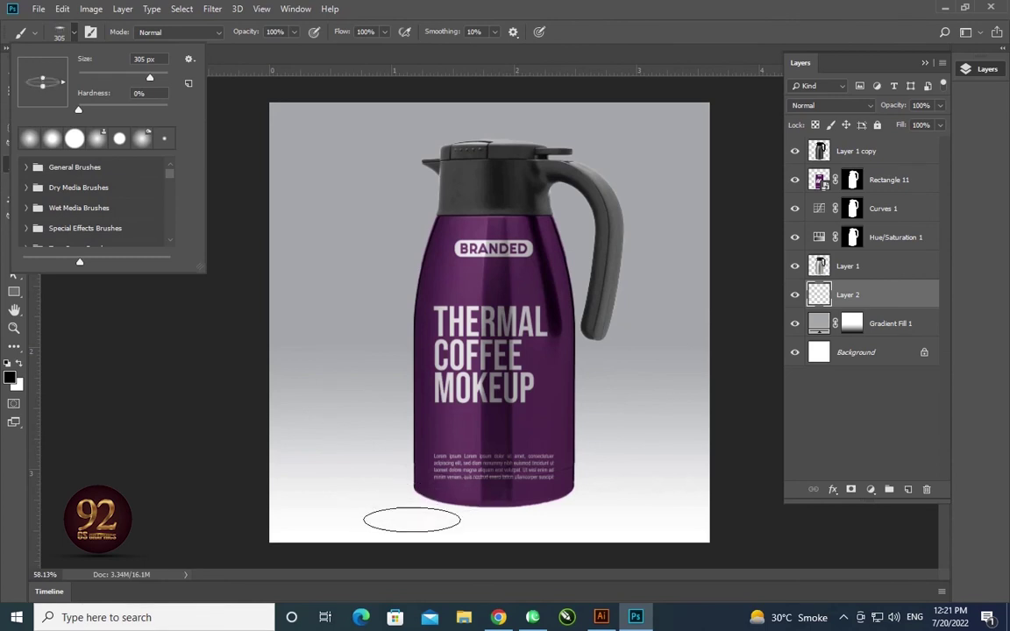
{"action": "left_click", "coordinate": [496, 514]}
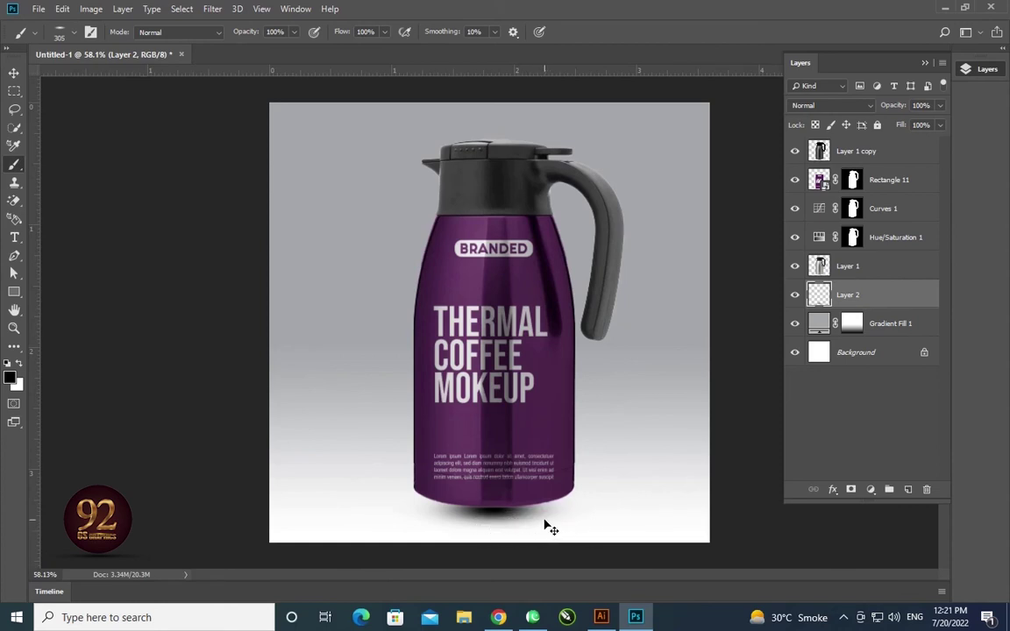
{"action": "key", "text": "ctrl+t"}
Stretch the Layer 2 shadow to about 221% width and centre it under the base
{"action": "left_click_drag", "start_coordinate": [598, 513], "coordinate": [743, 511]}
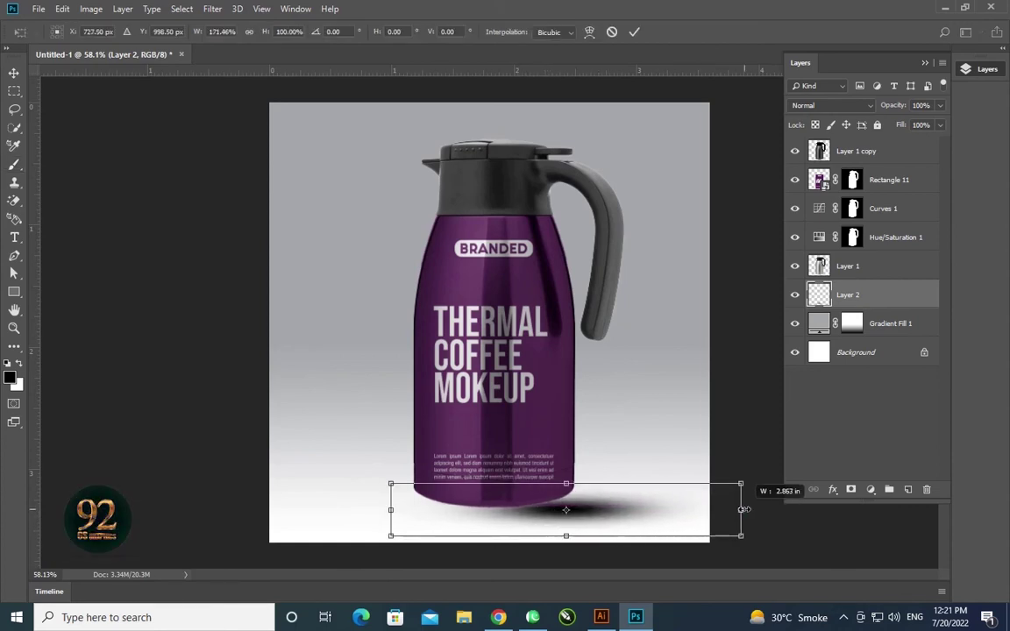
{"action": "mouse_move", "coordinate": [615, 523]}
{"action": "left_mouse_down"}
{"action": "mouse_move", "coordinate": [541, 523]}
{"action": "mouse_move", "coordinate": [527, 512]}
{"action": "left_mouse_up"}
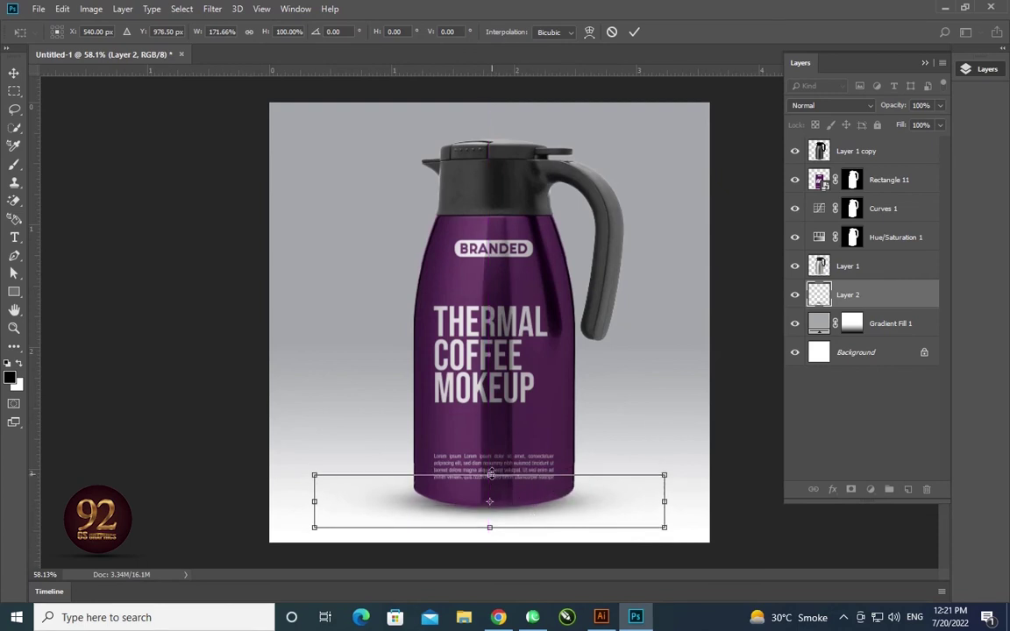
{"action": "left_click_drag", "start_coordinate": [489, 475], "coordinate": [489, 469]}
{"action": "left_click_drag", "start_coordinate": [314, 501], "coordinate": [213, 478]}
{"action": "left_click_drag", "start_coordinate": [531, 507], "coordinate": [545, 477]}
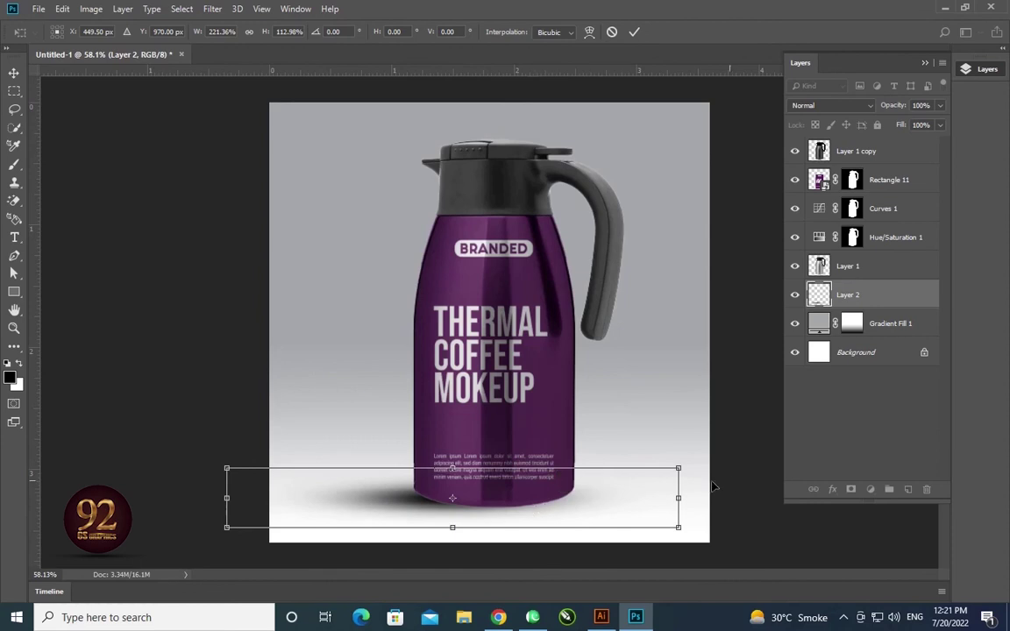
Set the Layer 2 shadow to Multiply at 80% opacity and nudge it slightly
{"action": "key", "text": "b"}
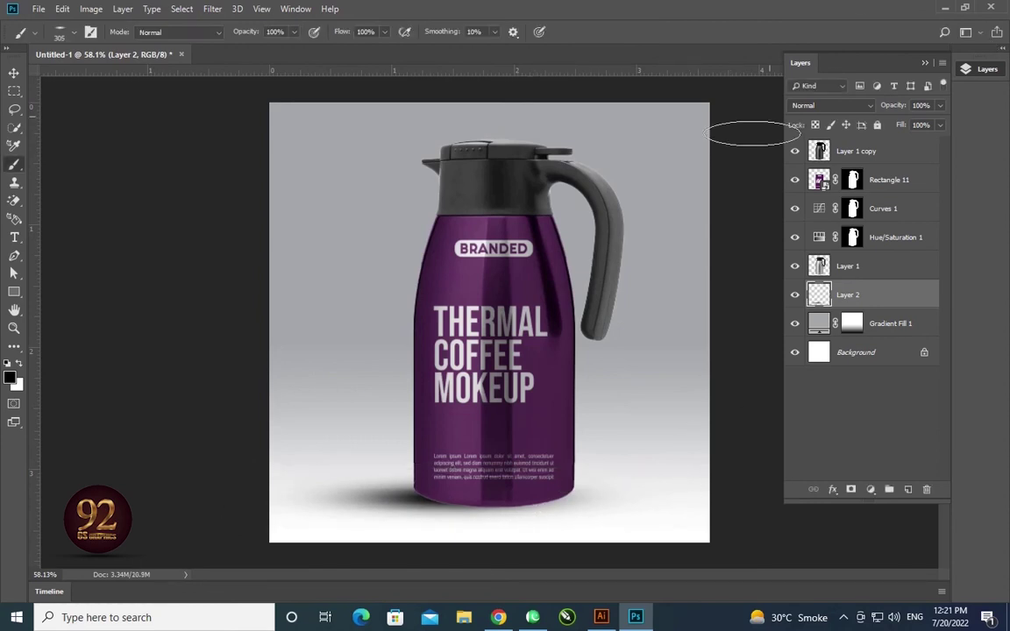
{"action": "key", "text": "v"}
{"action": "left_click", "coordinate": [824, 106]}
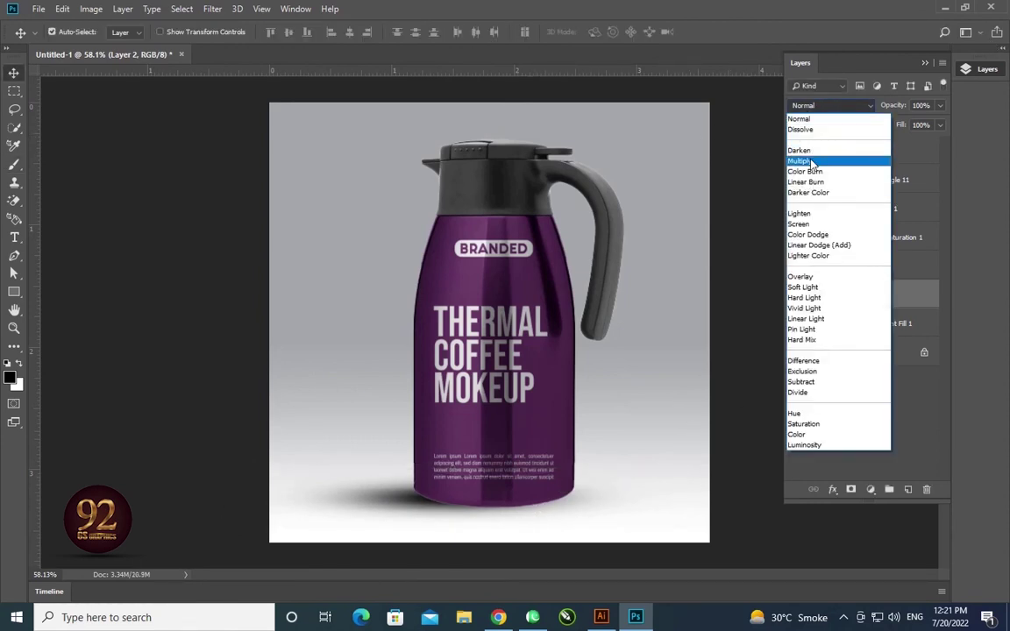
{"action": "left_click", "coordinate": [732, 150]}
{"action": "left_click", "coordinate": [940, 105]}
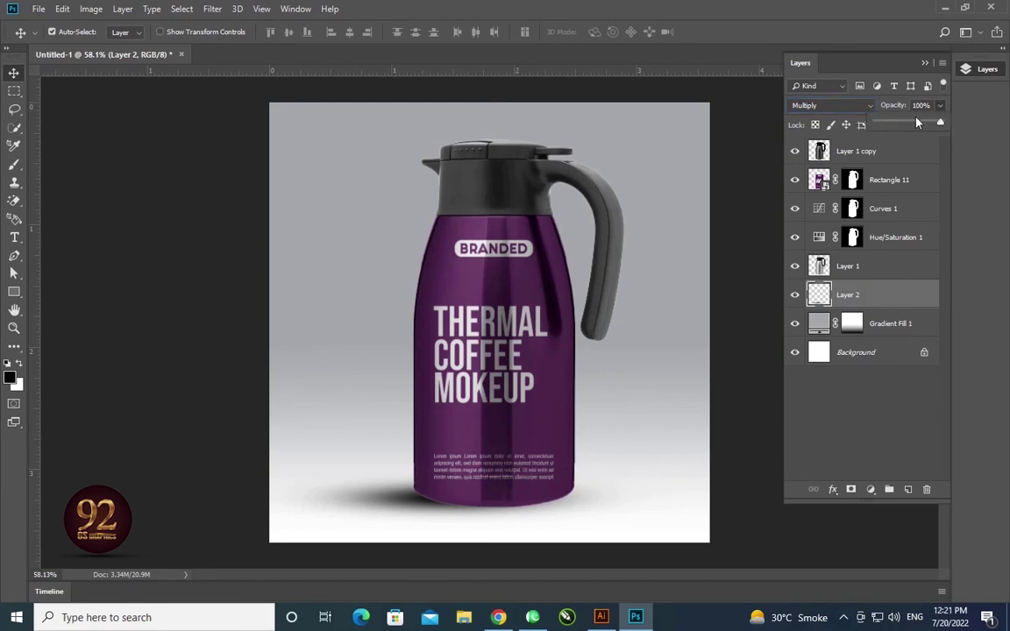
{"action": "left_click", "coordinate": [917, 123]}
{"action": "left_click_drag", "start_coordinate": [919, 125], "coordinate": [928, 123]}
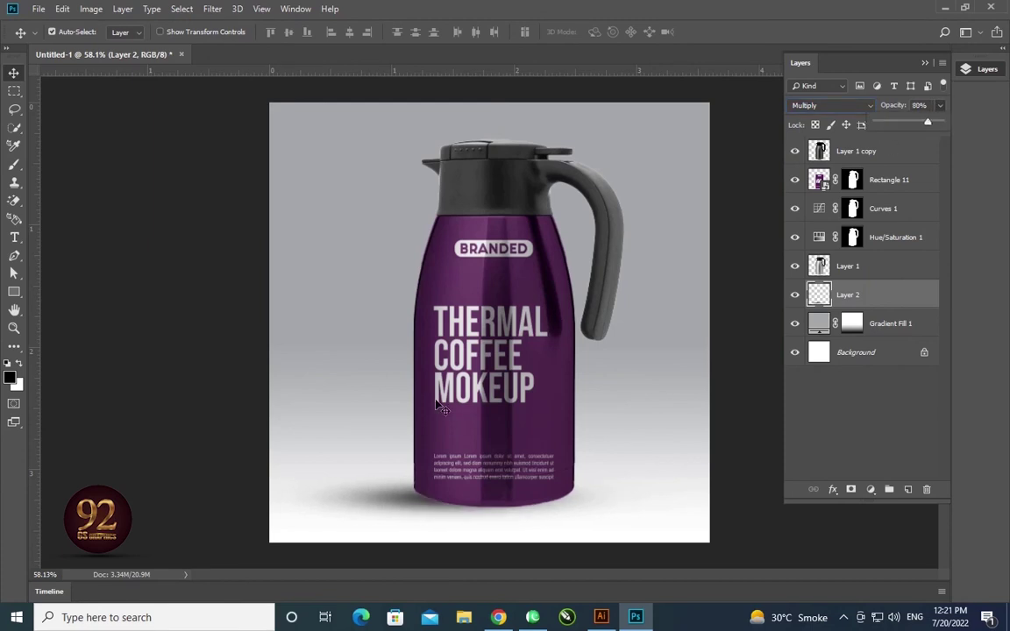
{"action": "left_click_drag", "start_coordinate": [371, 506], "coordinate": [369, 502]}
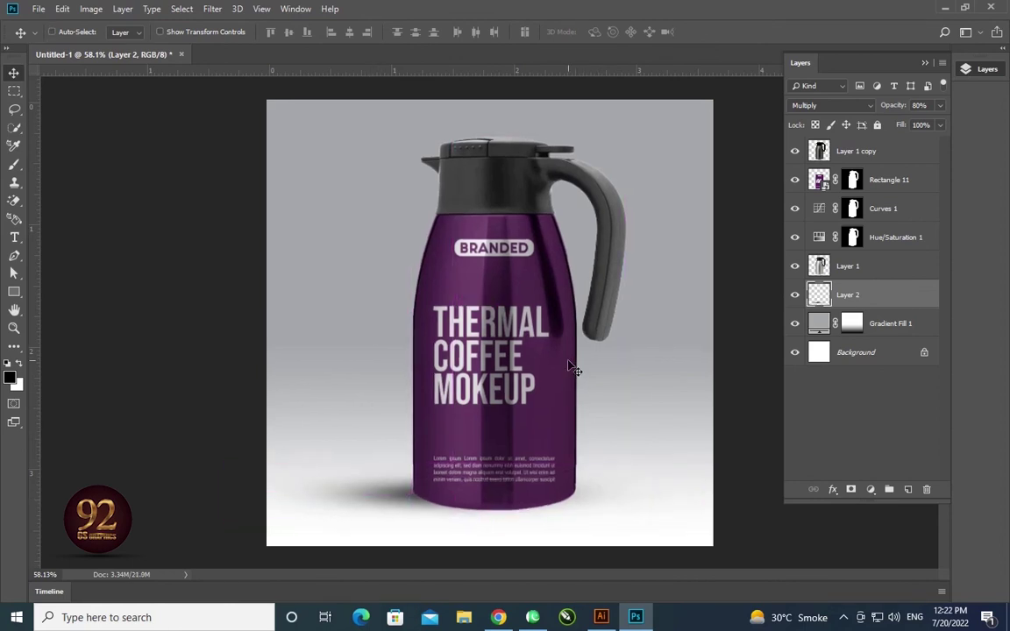
{"action": "scroll", "coordinate": [510, 323], "scroll_direction": "up", "scroll_amount": 1}
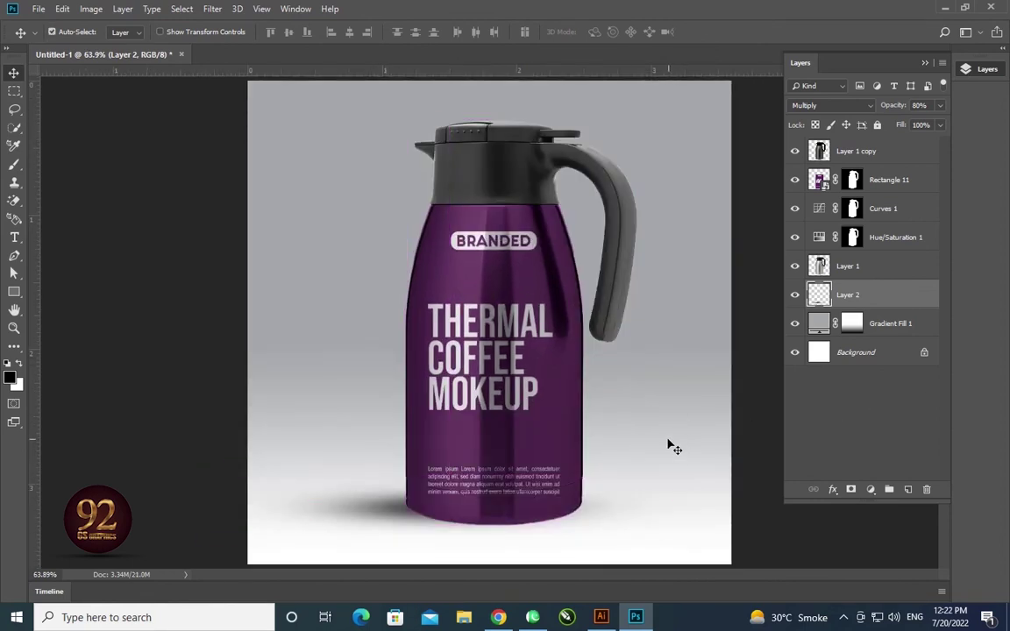